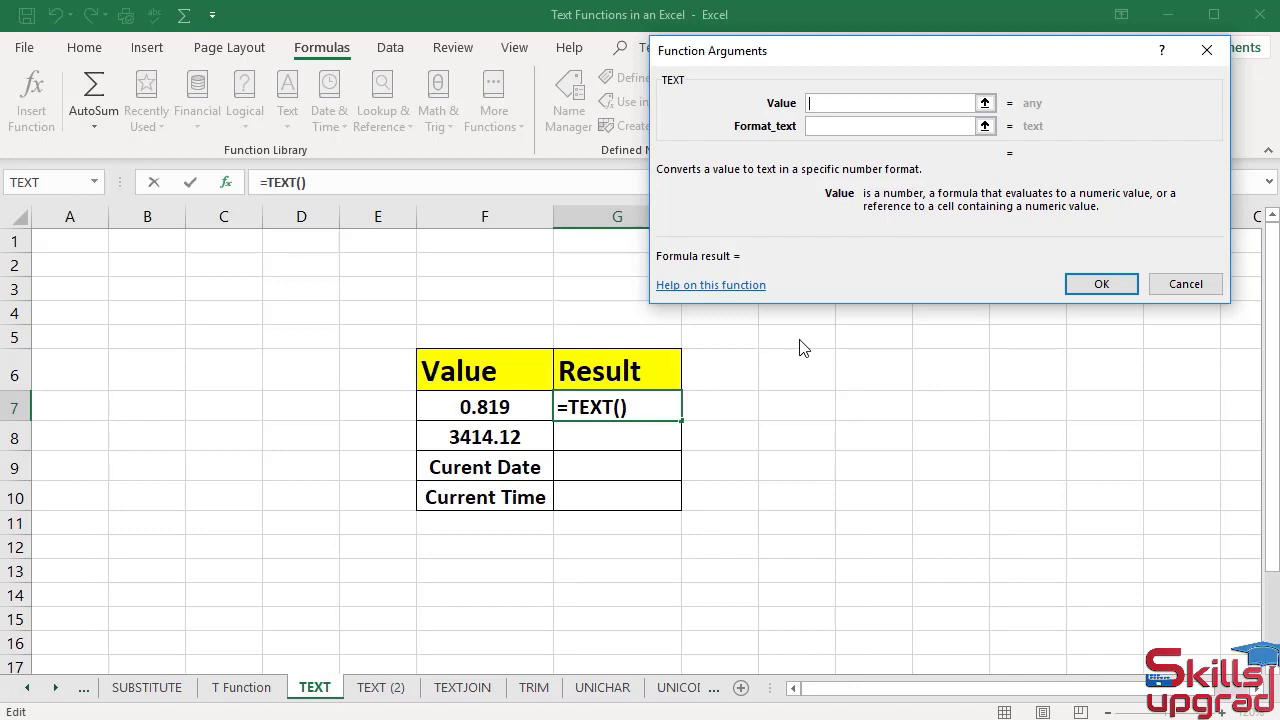
Step: Complete the TEXT function in G7 with F7 as the value and "0.0%" as the format text
left_click(511, 410)
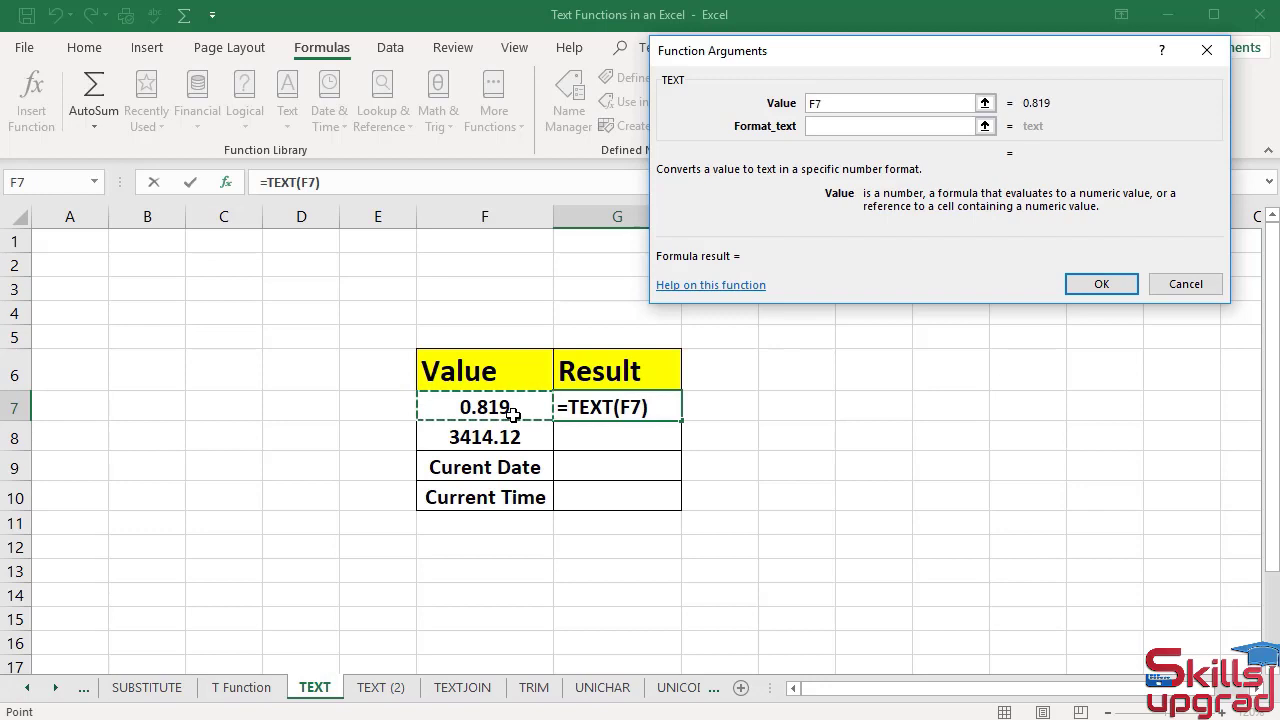
key("Tab")
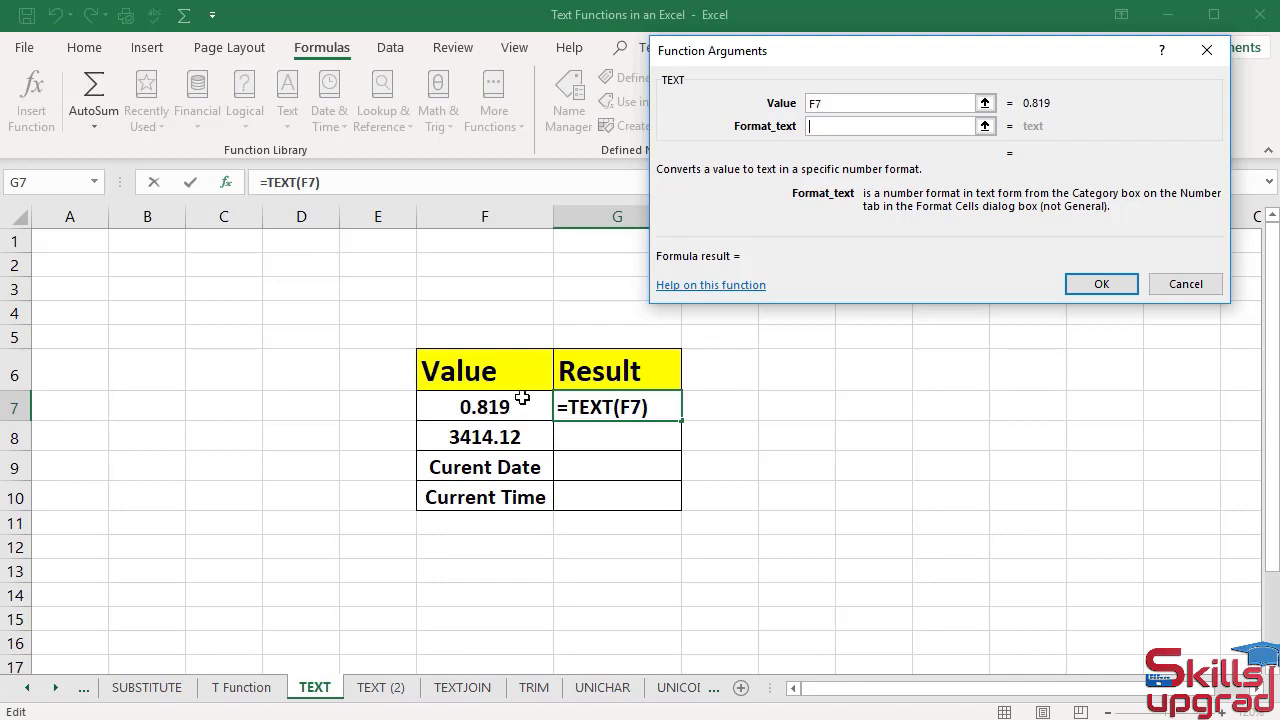
type("\"0.0")
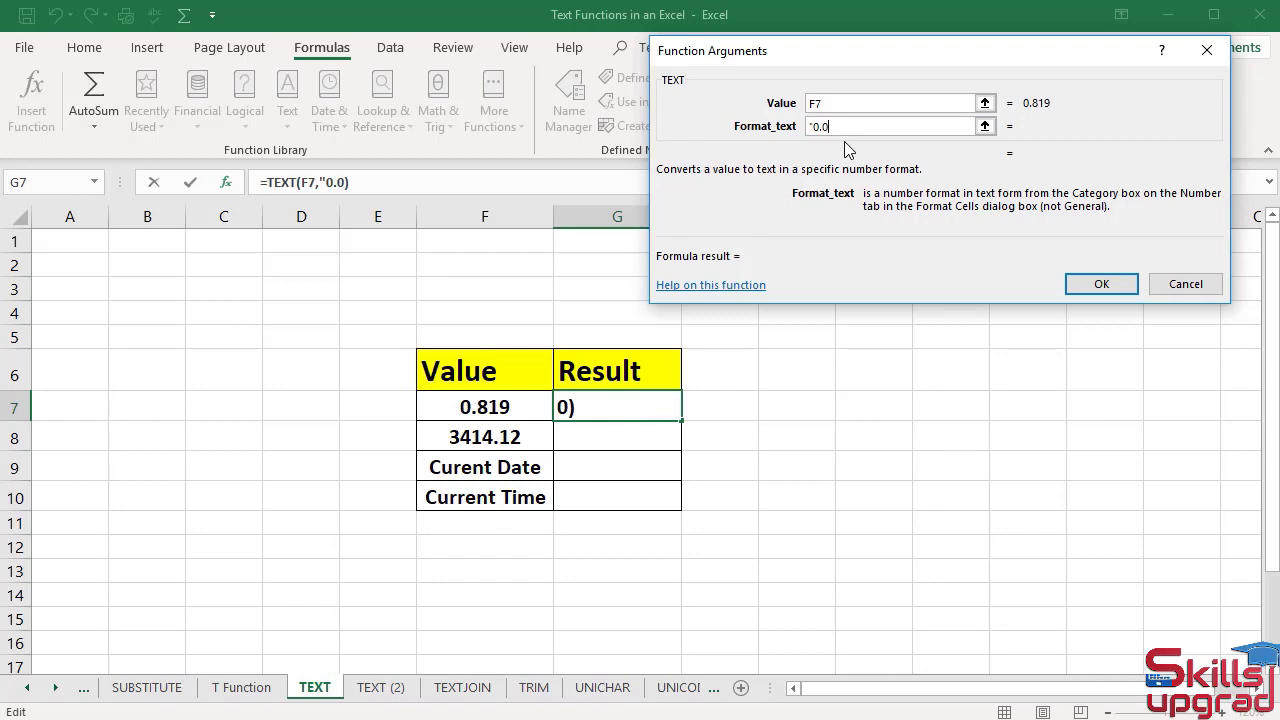
type("%\"")
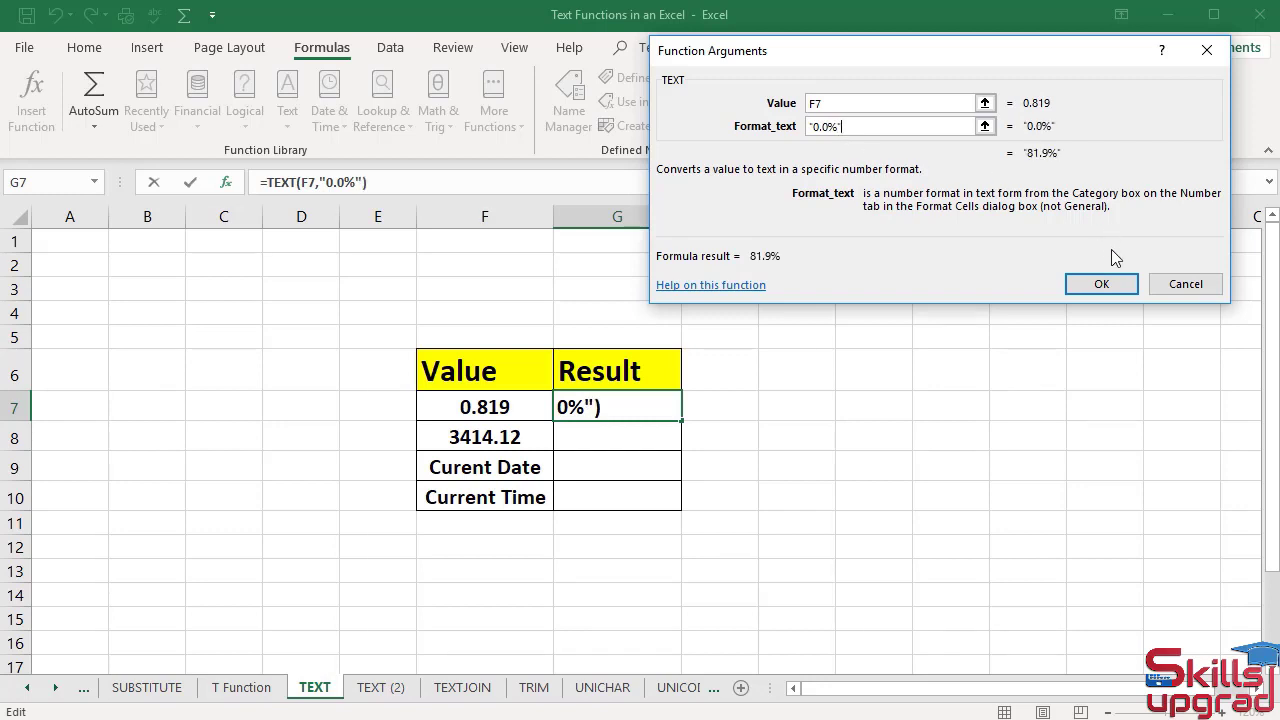
left_click(1101, 284)
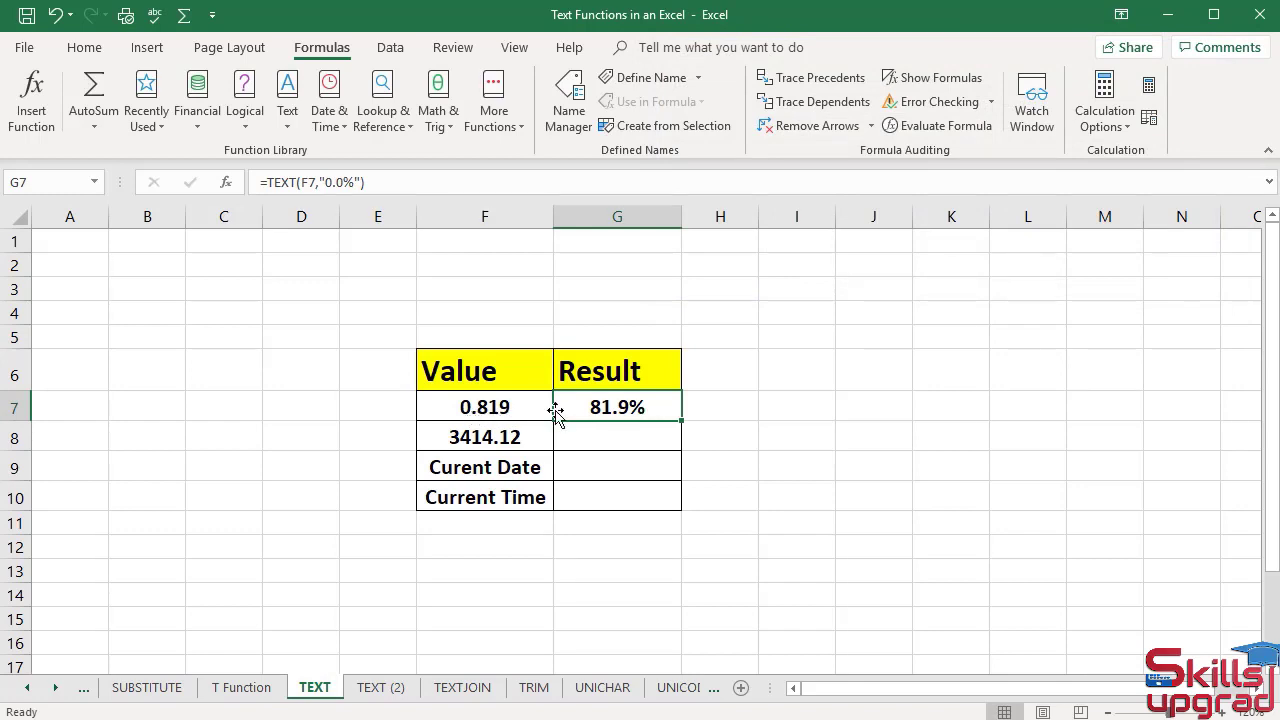
Step: Insert the TEXT function in G8 with cell F8 as its value argument
left_click(651, 437)
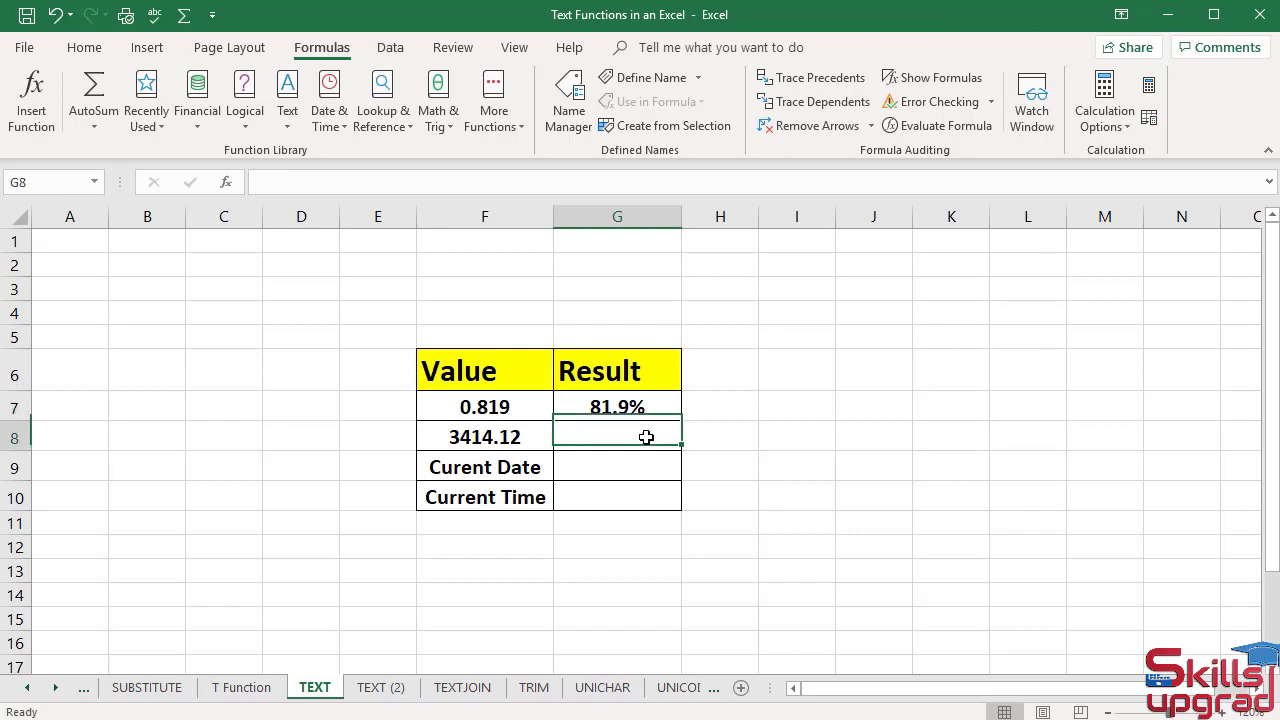
left_click(284, 128)
scroll(365, 440, "down", 1)
scroll(365, 440, "down", 1)
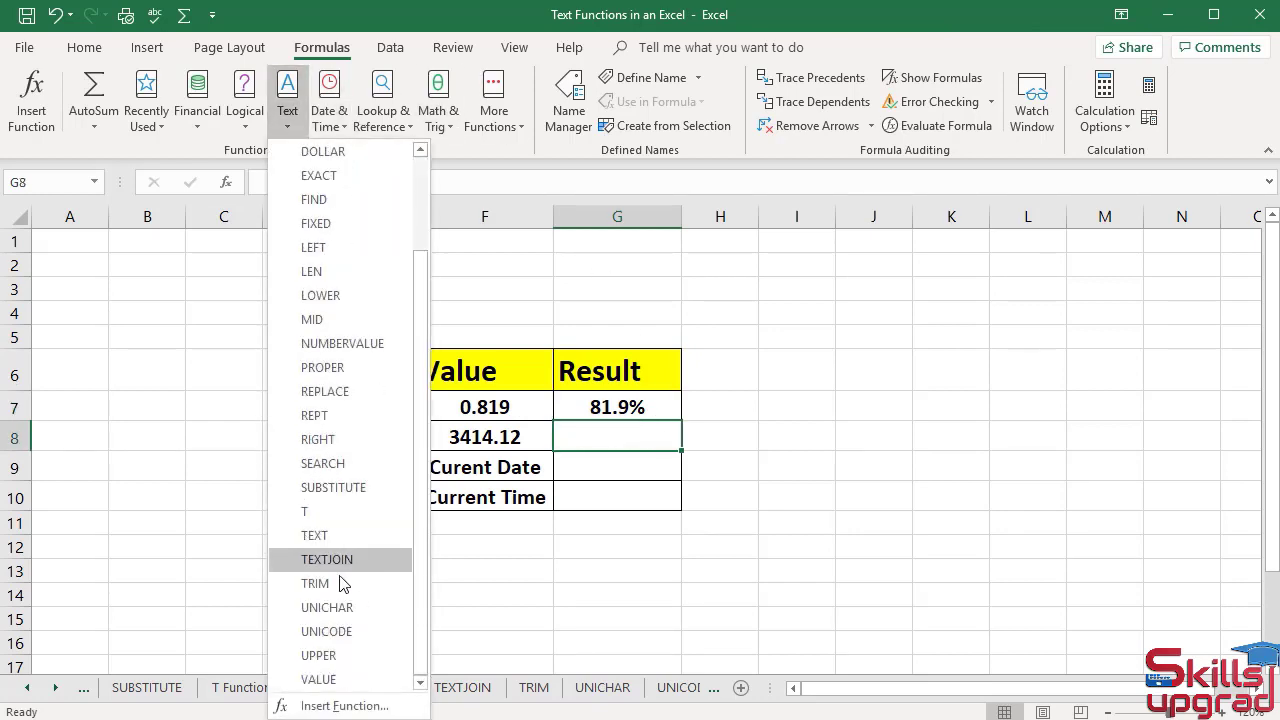
left_click(325, 540)
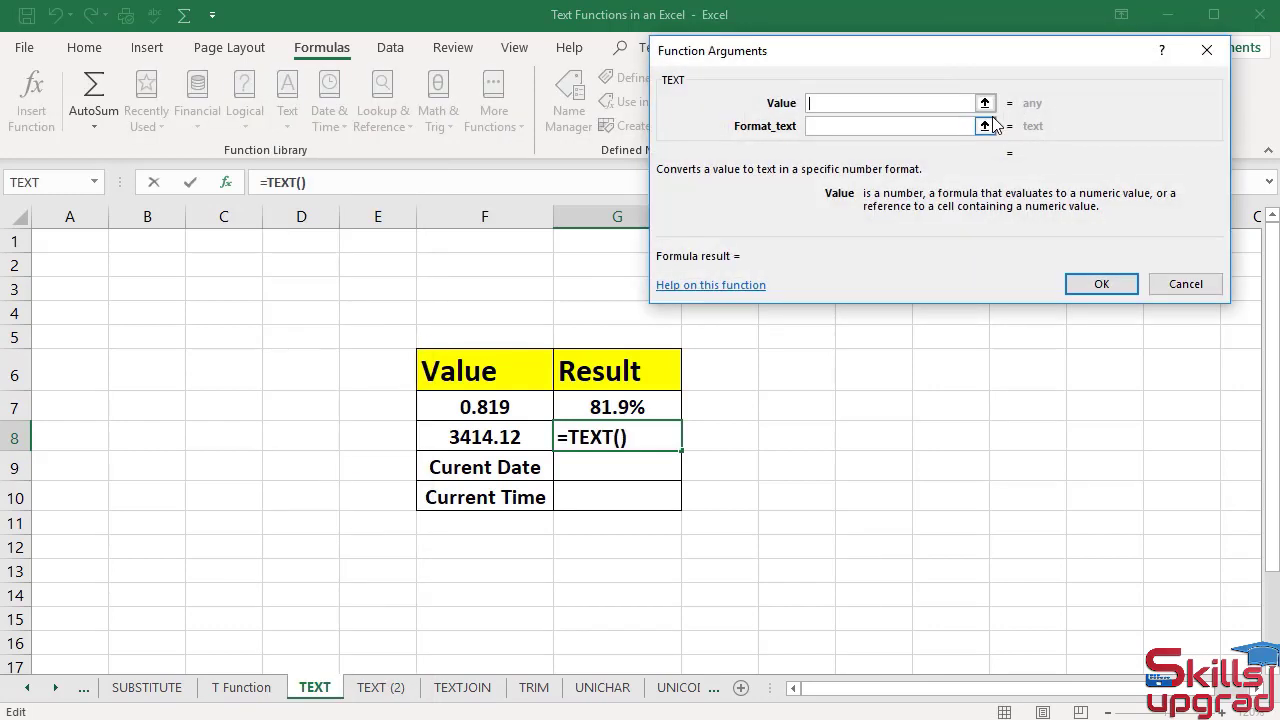
left_click(489, 441)
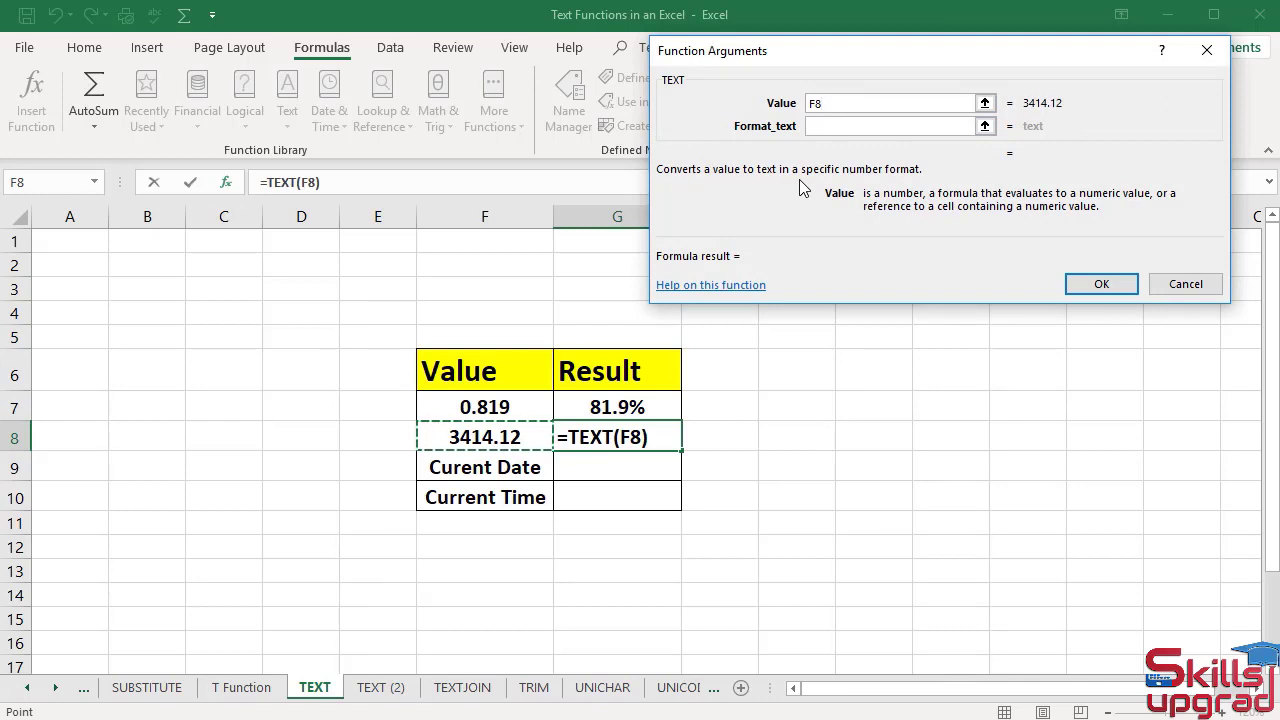
Step: Set the format text of G8's TEXT function to "$##0.00" and enter the formula
key("Tab")
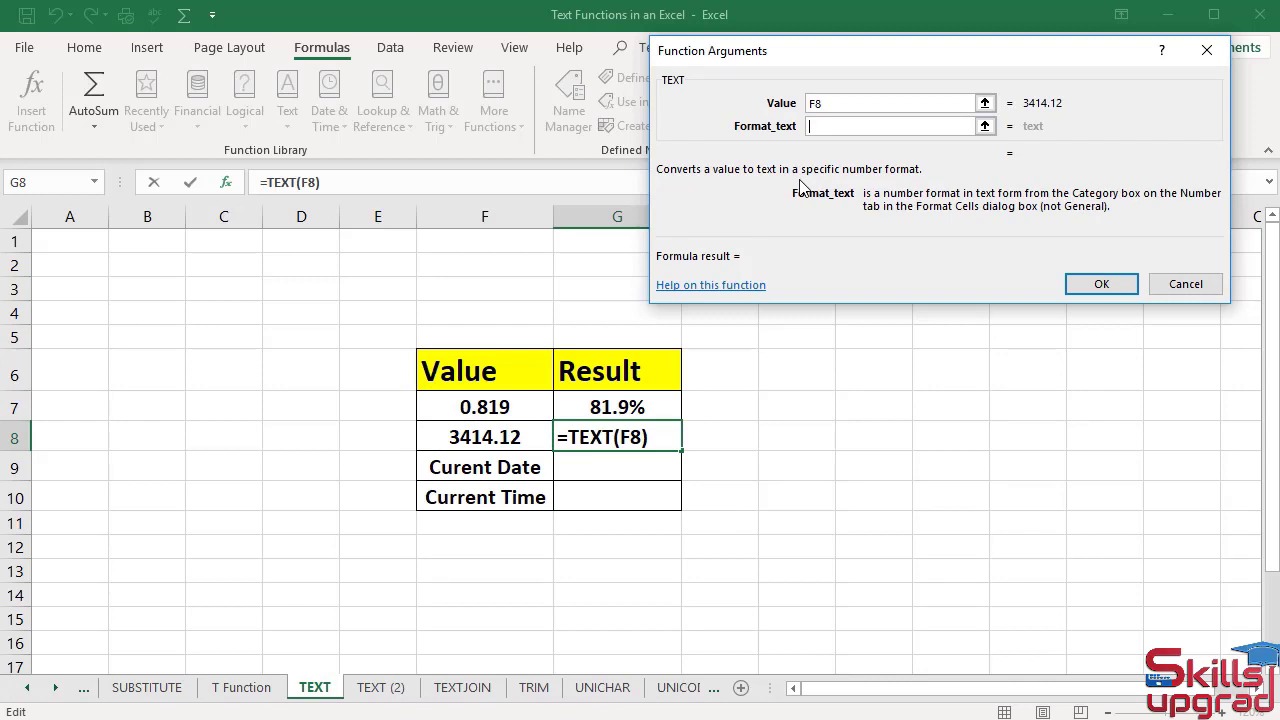
type("\"$#")
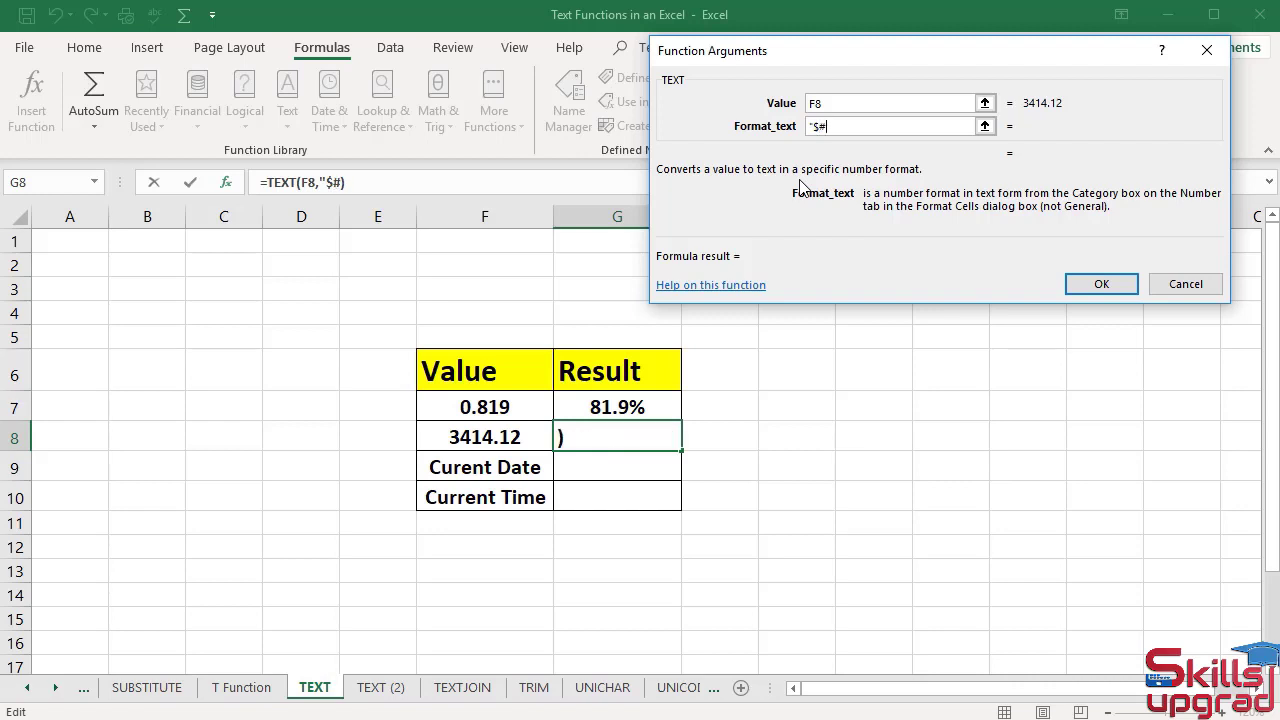
type("#0.00")
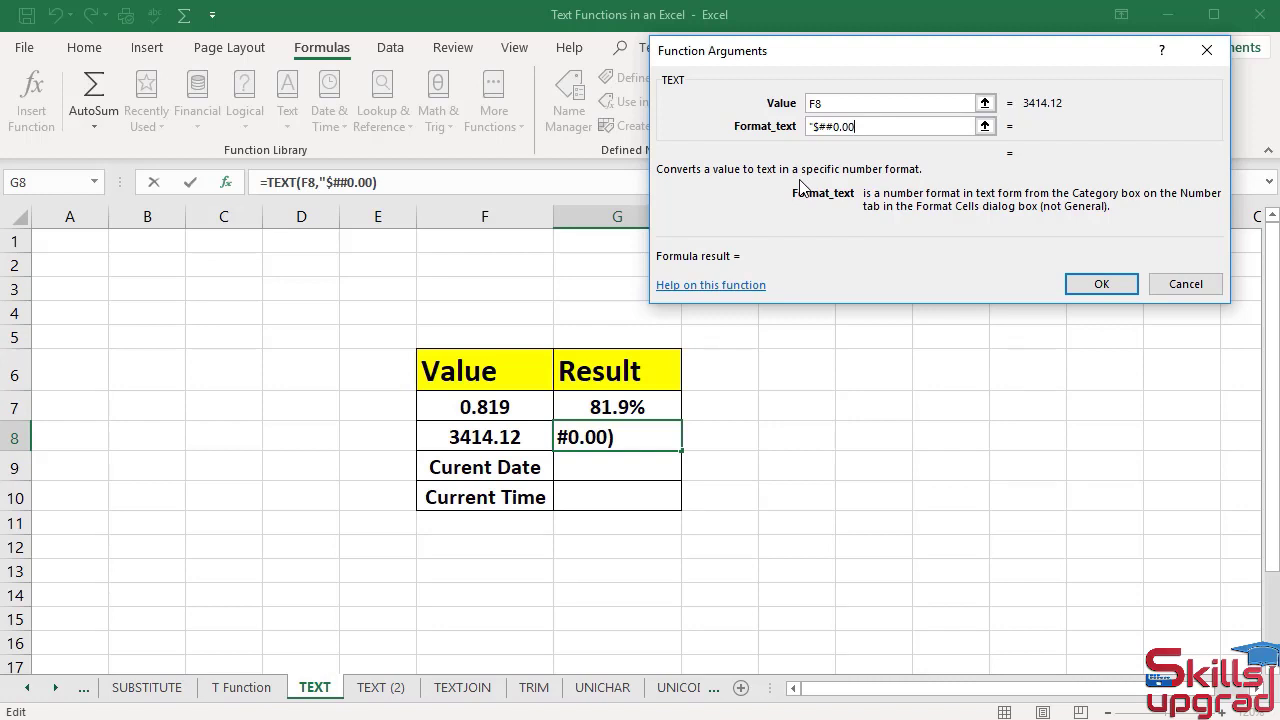
type("\"")
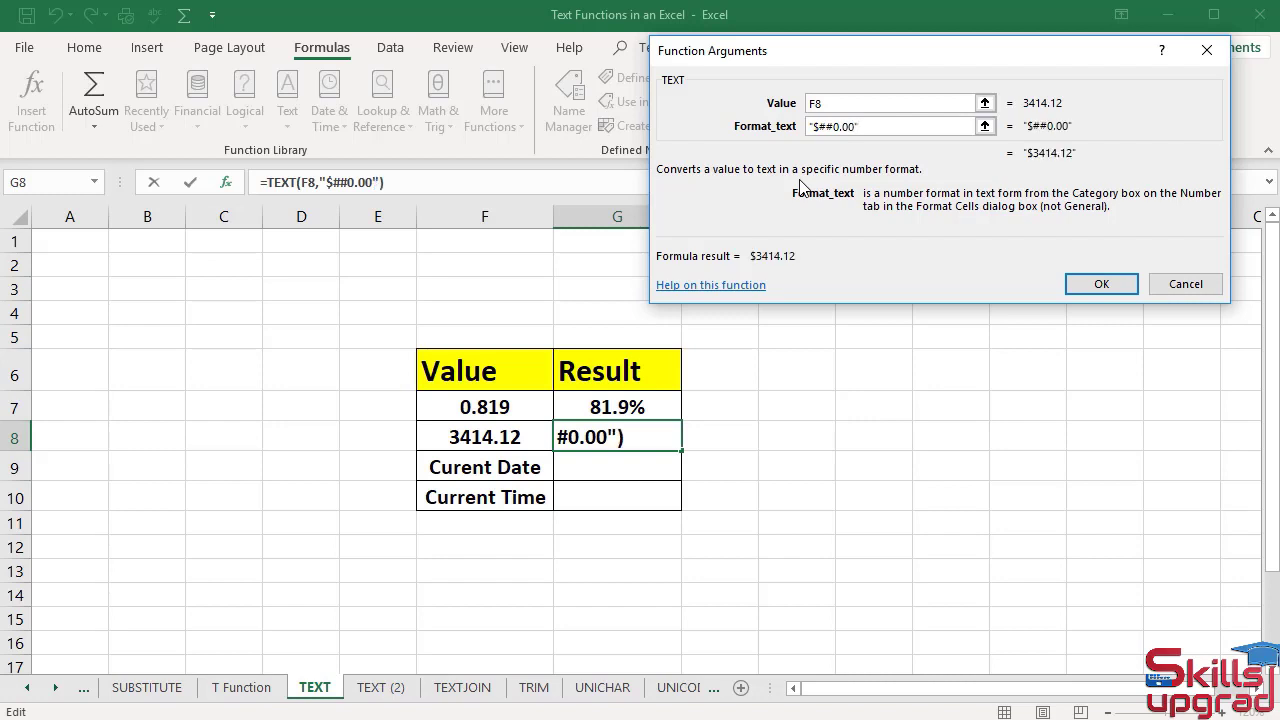
left_click(1100, 285)
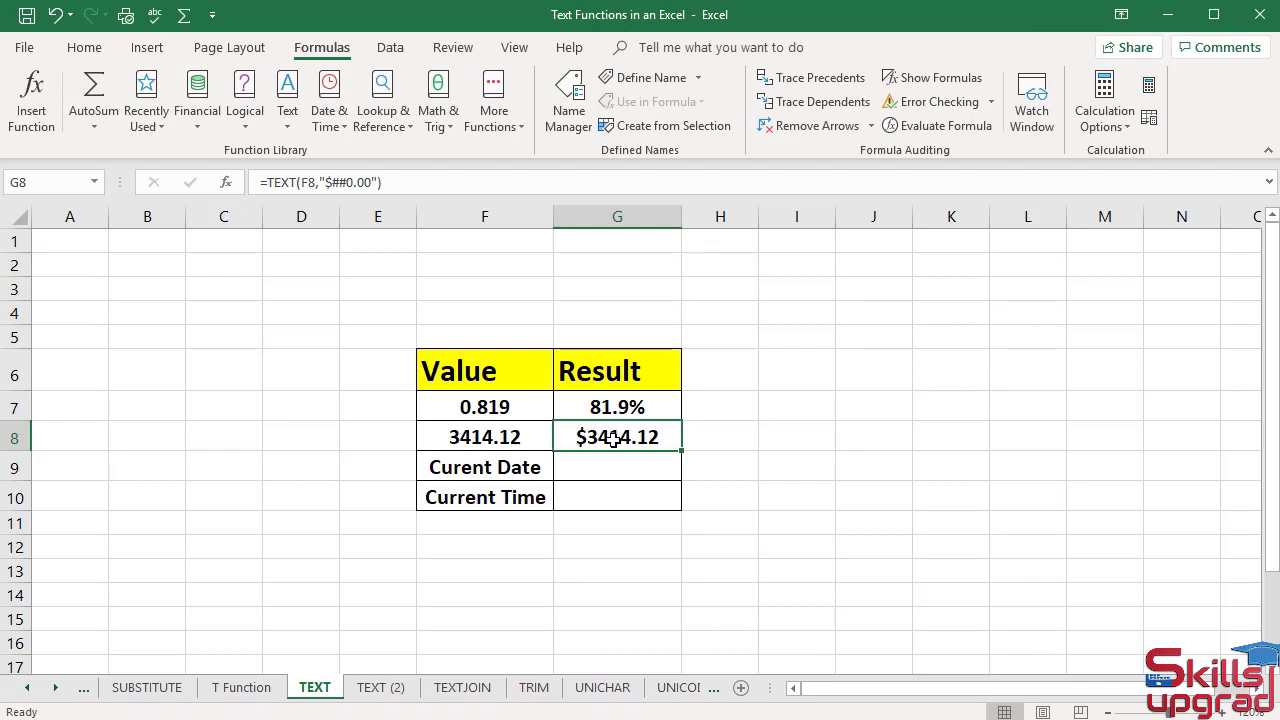
Step: Insert the TEXT function in G9, beside the current date label, with TODAY() as its value argument
left_click(625, 470)
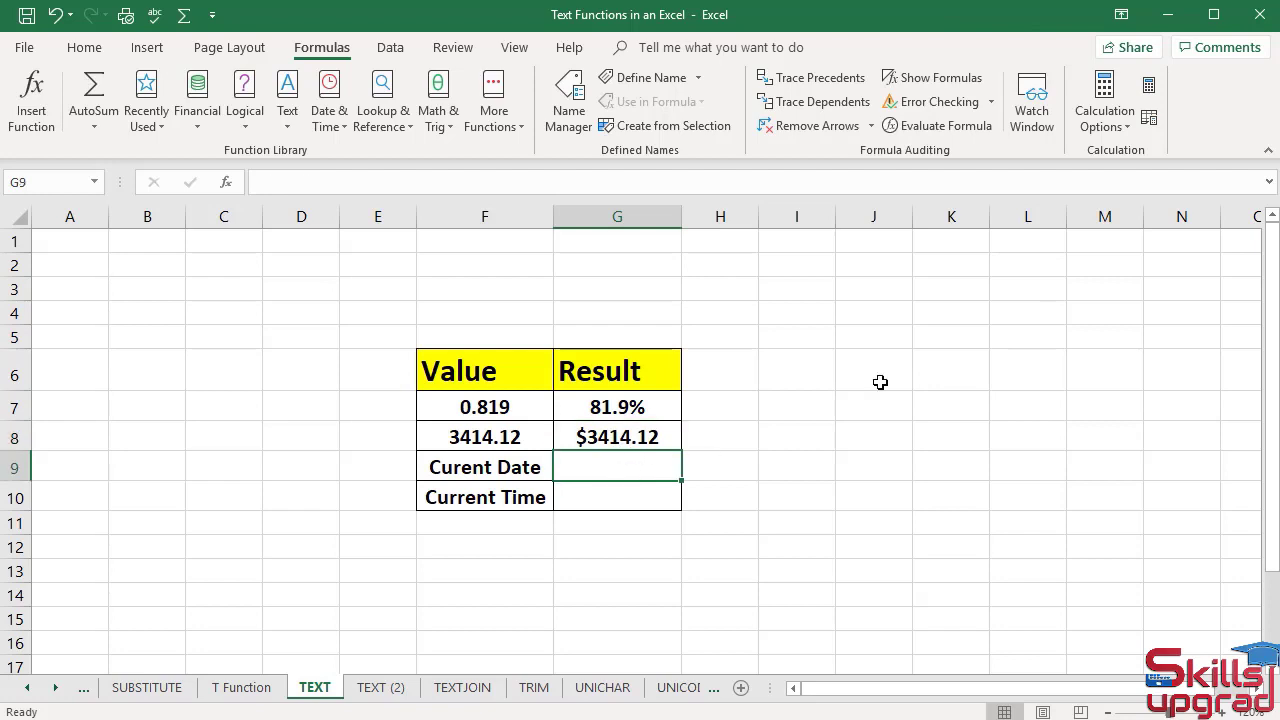
left_click(289, 118)
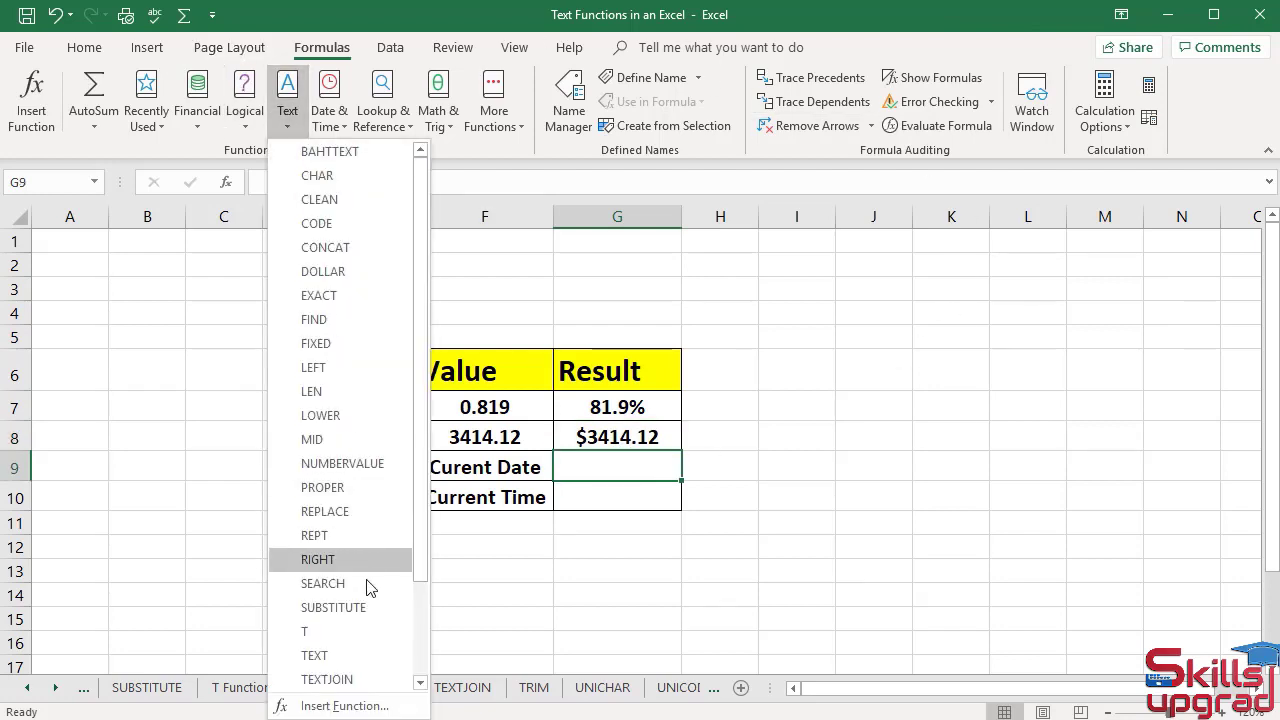
left_click(333, 659)
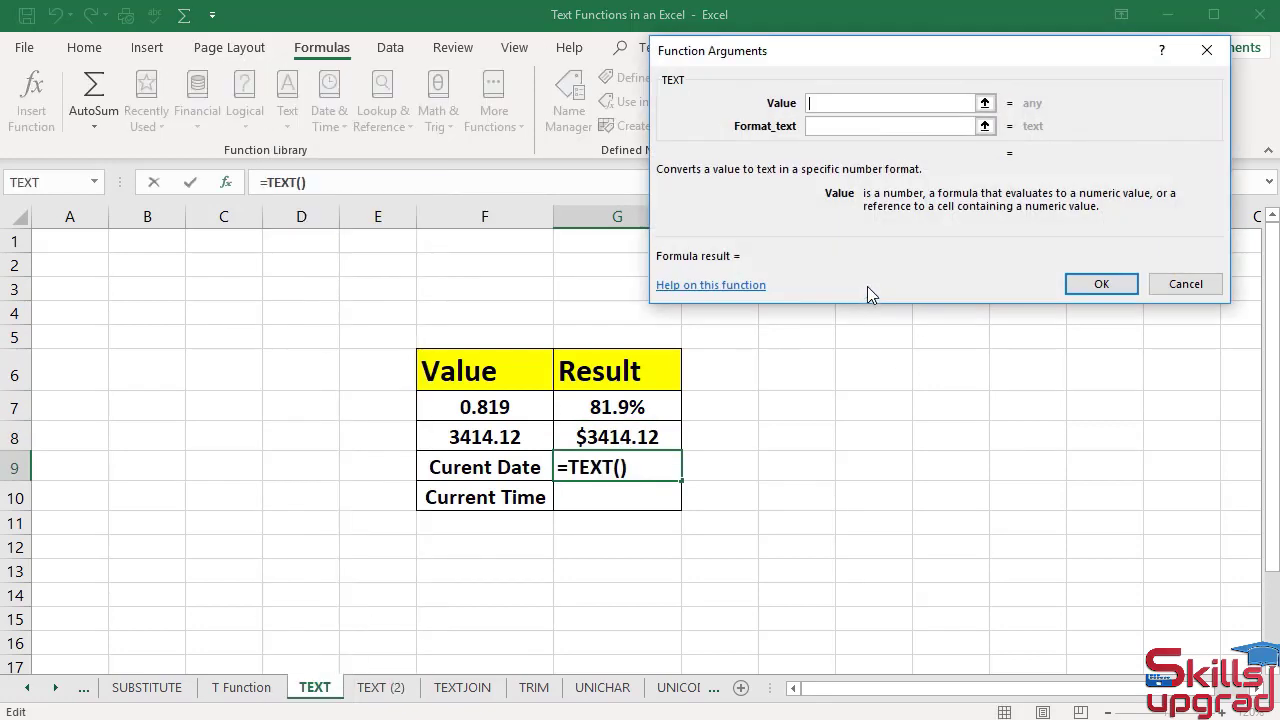
left_click(485, 470)
type("t")
key("BackSpace")
type("TODAY")
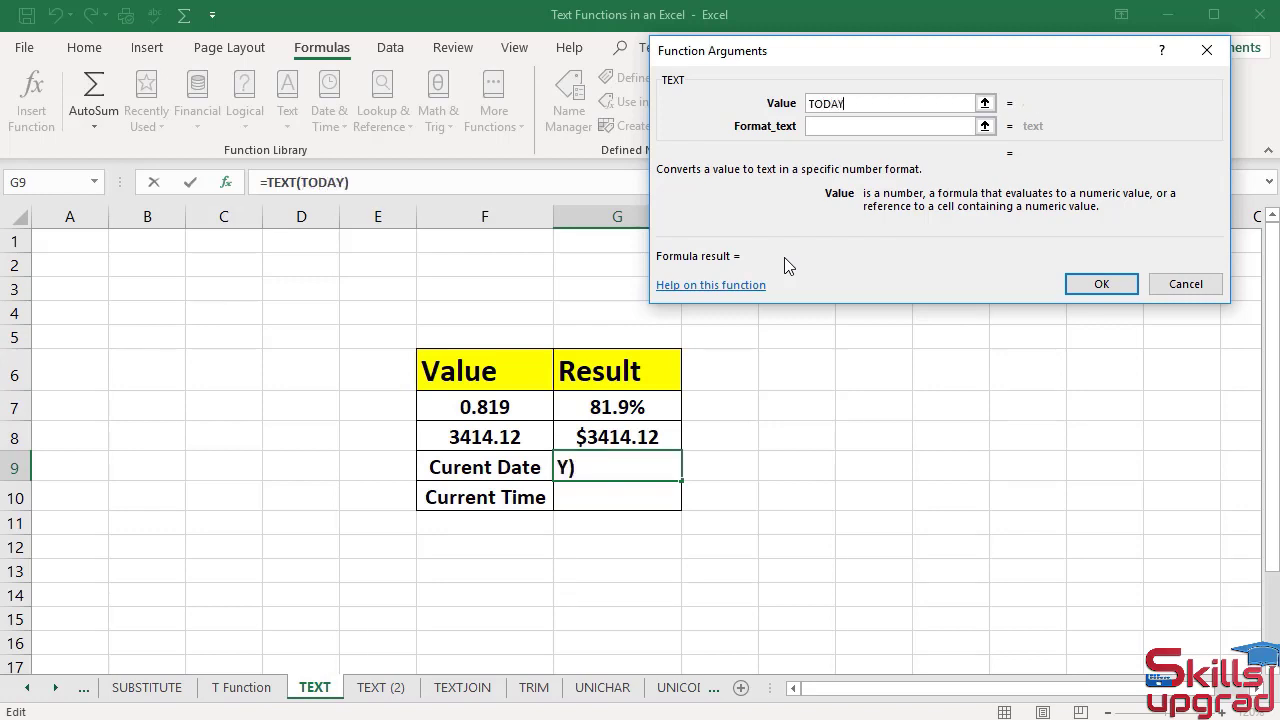
type("()")
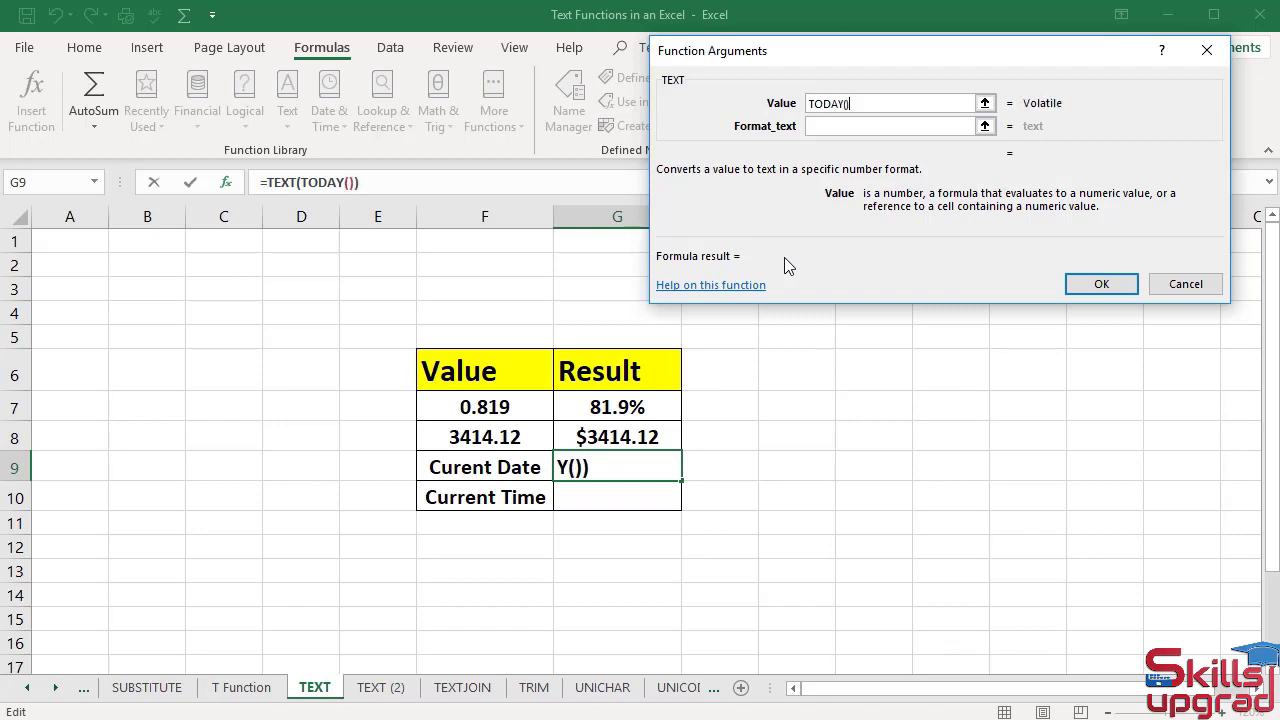
Step: Set the format text of G9's TEXT function to "MM/DD/YYYY" and enter the formula
key("Tab")
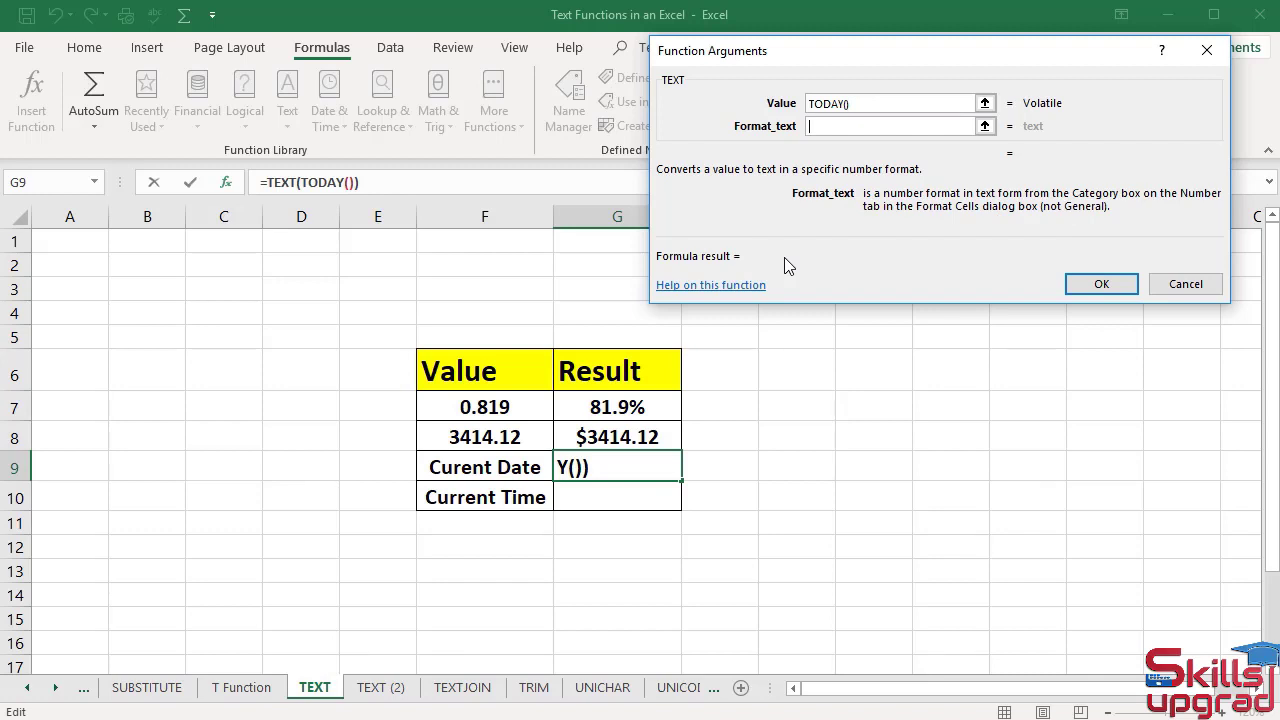
type("\"MM")
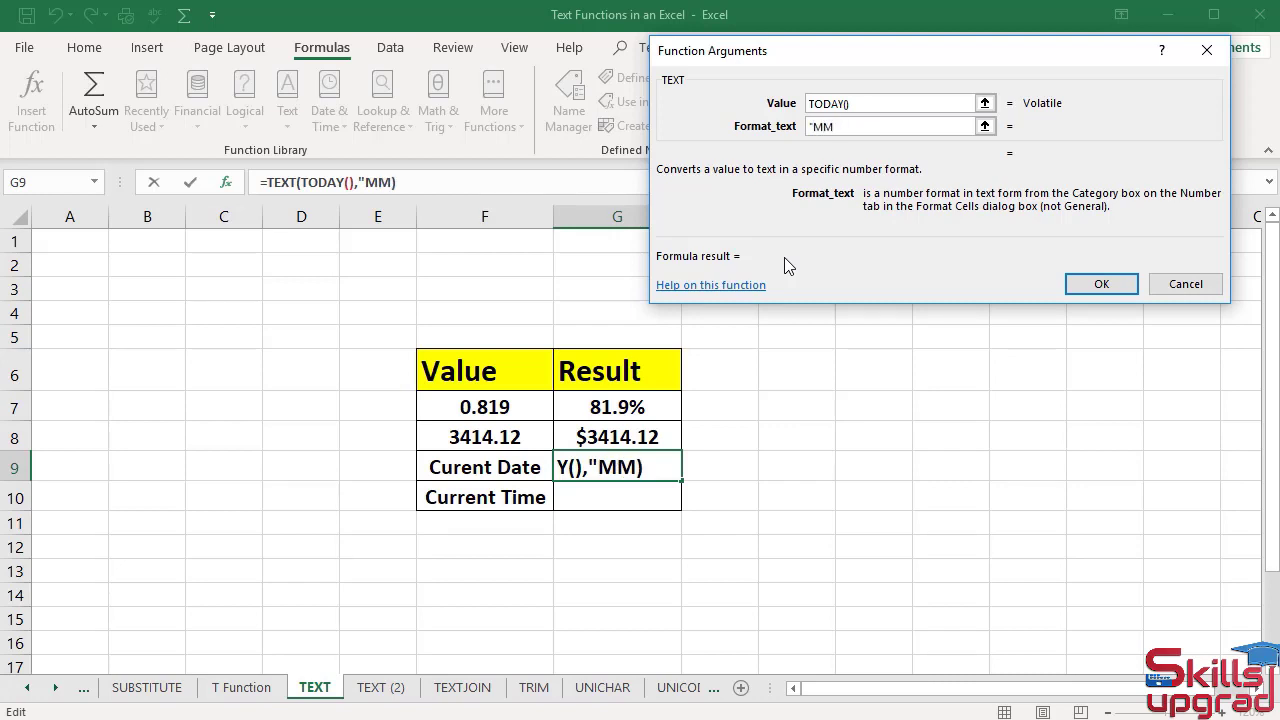
type("/DD")
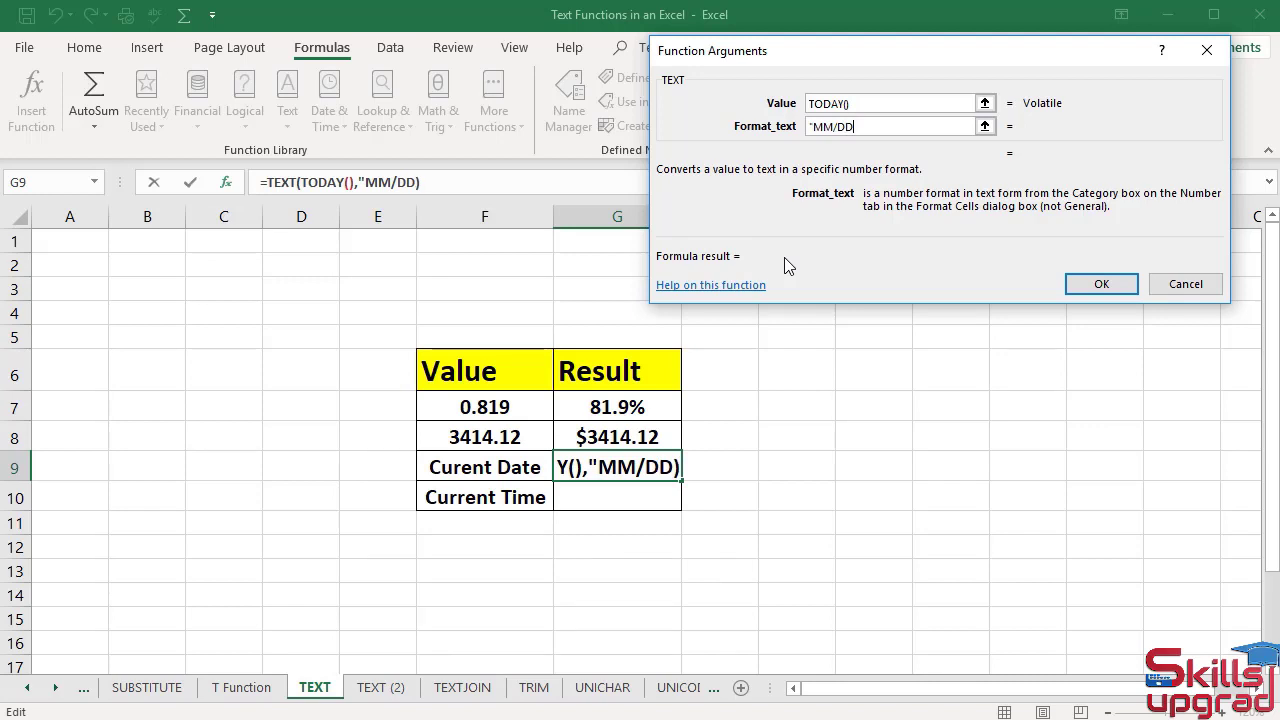
type("/")
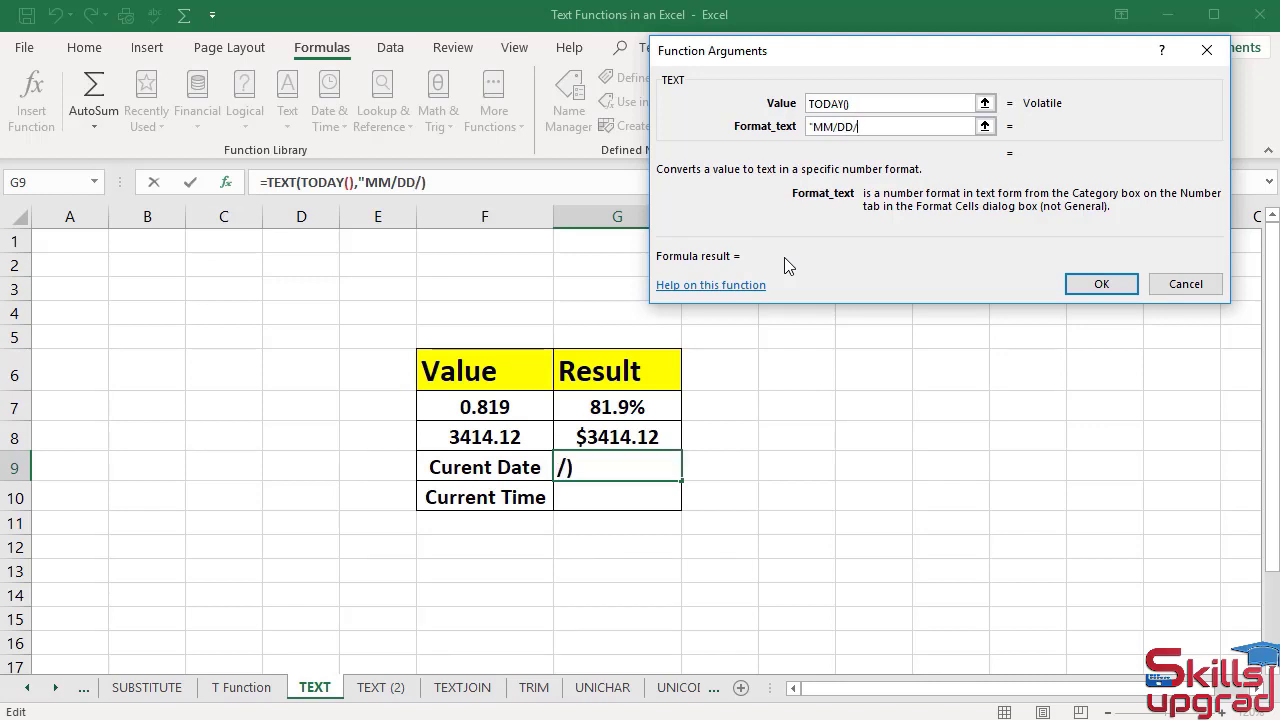
type("YYYY")
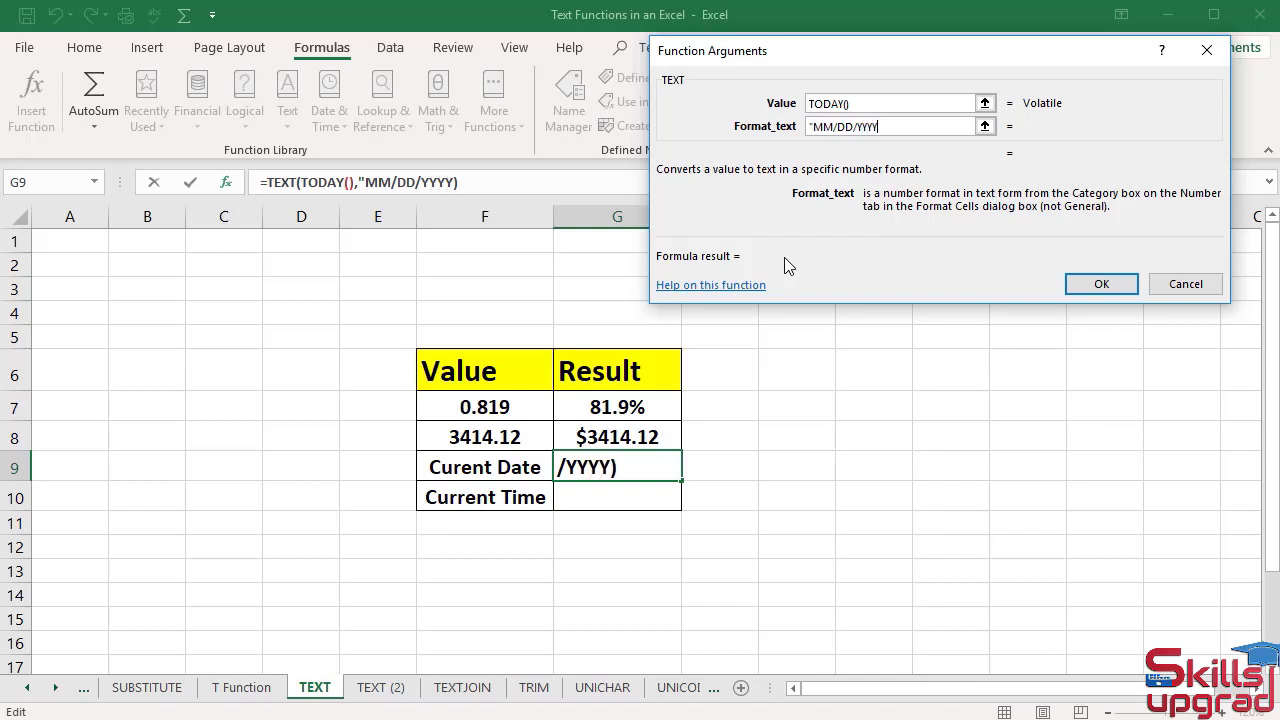
type("\"")
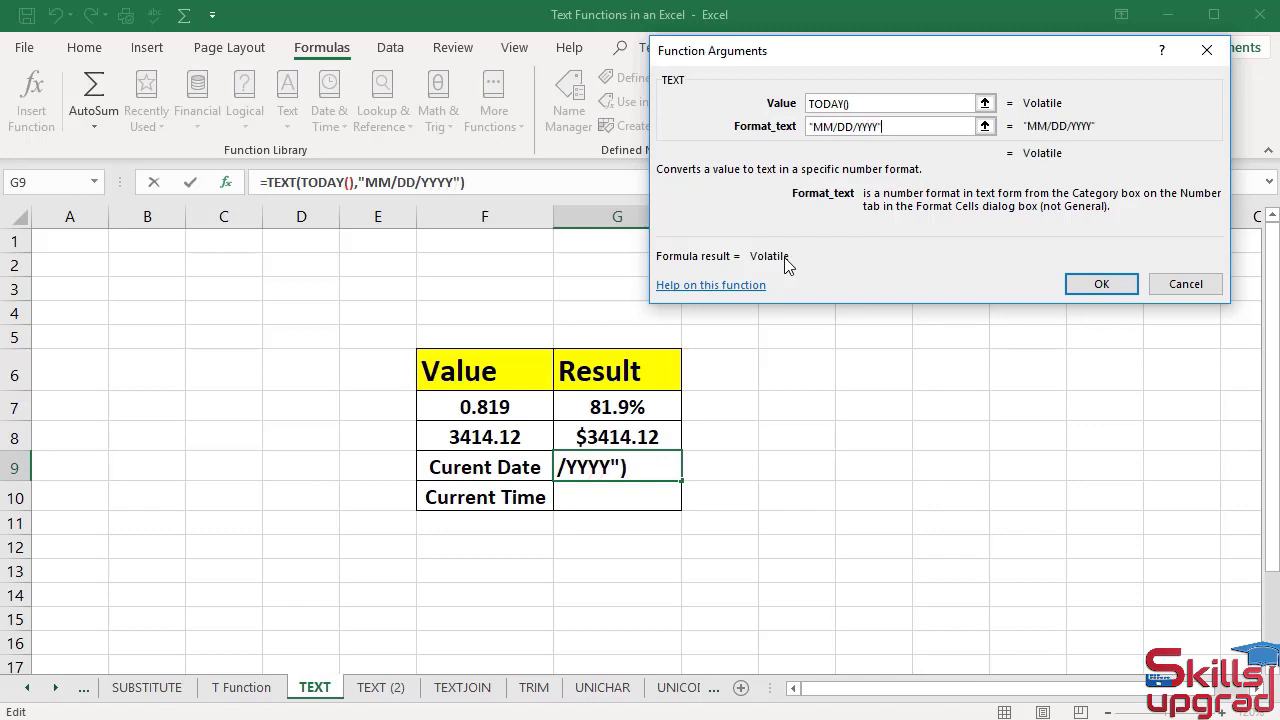
left_click(1092, 285)
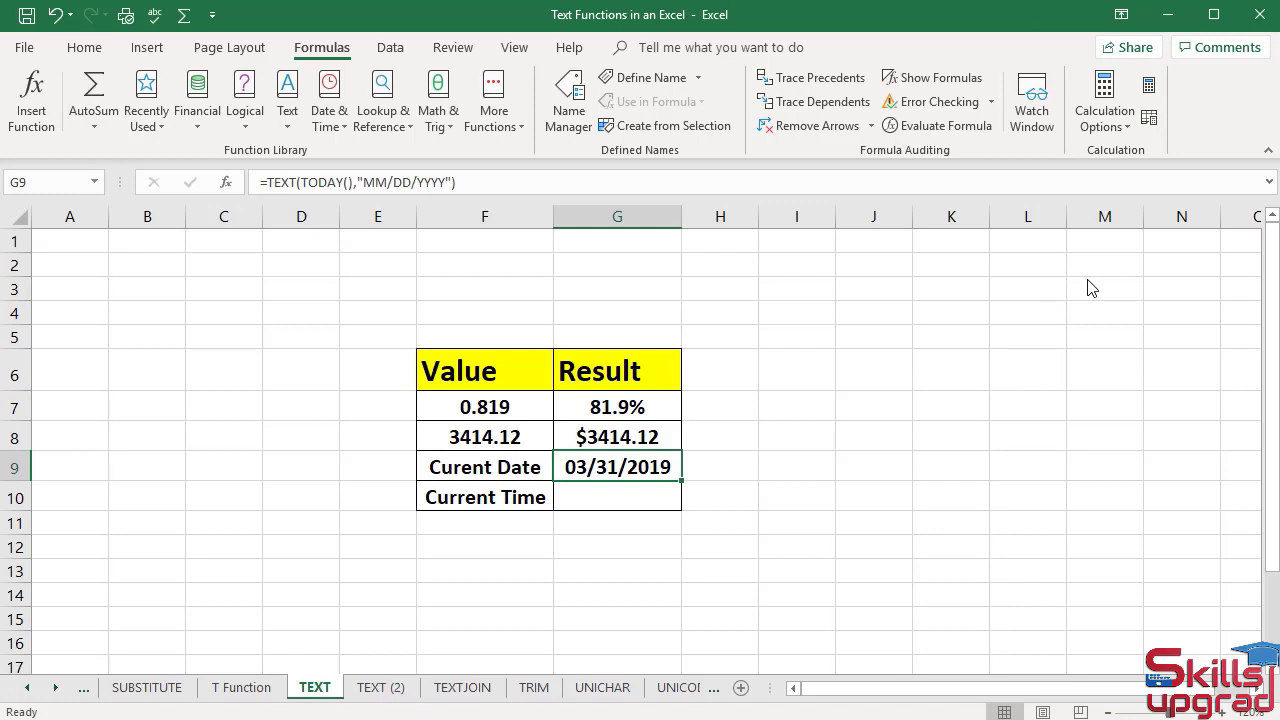
Step: Insert the TEXT function in G10, beside the current time label, with NOW() as its value argument
left_click(649, 507)
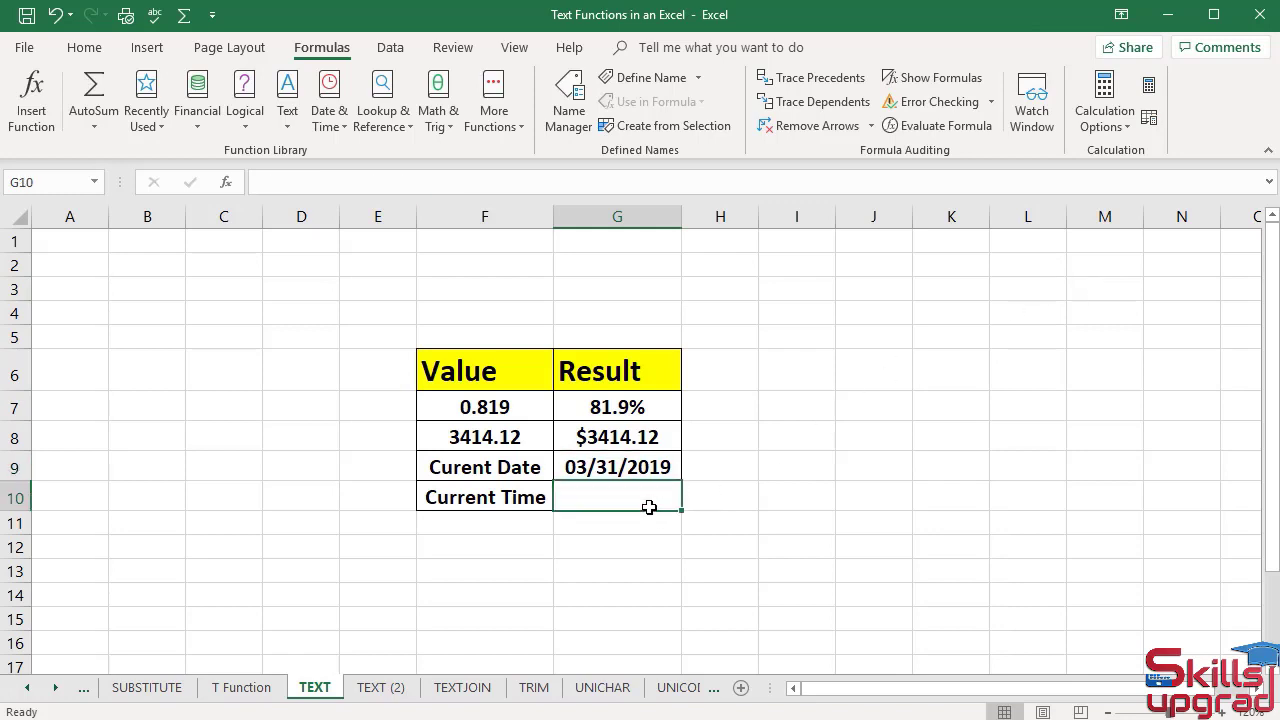
left_click(287, 118)
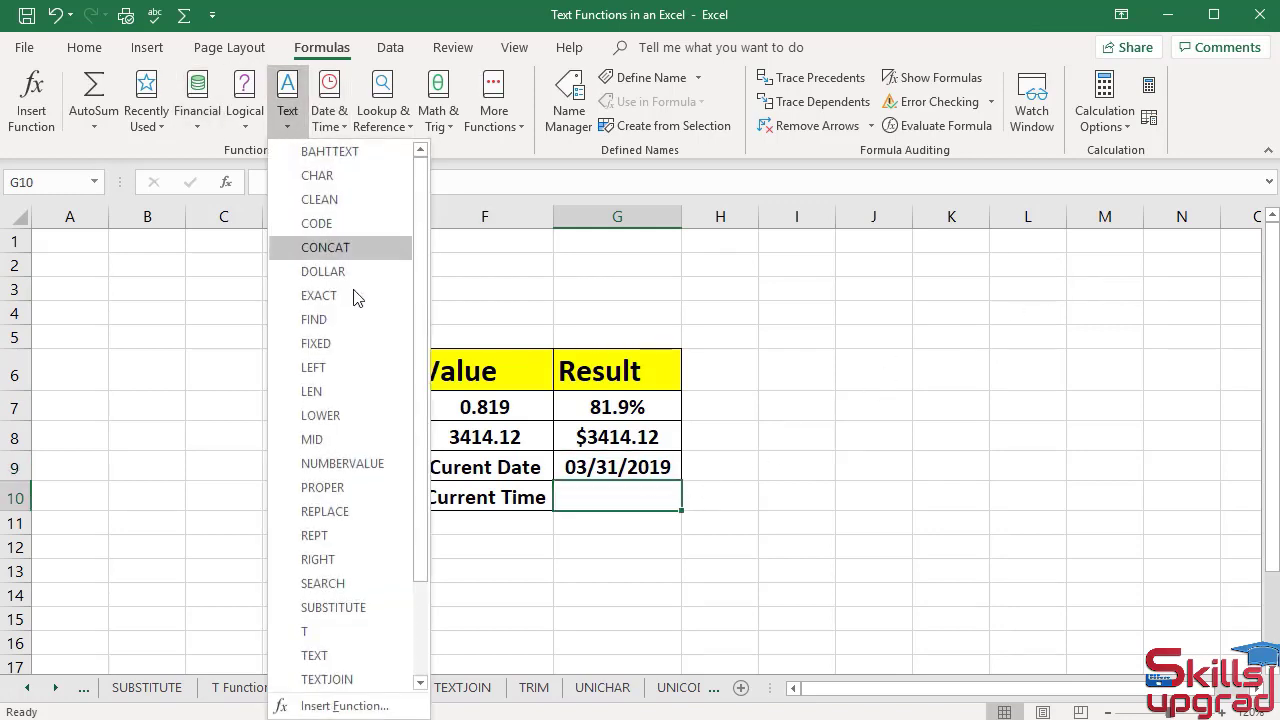
scroll(356, 300, "down", 2)
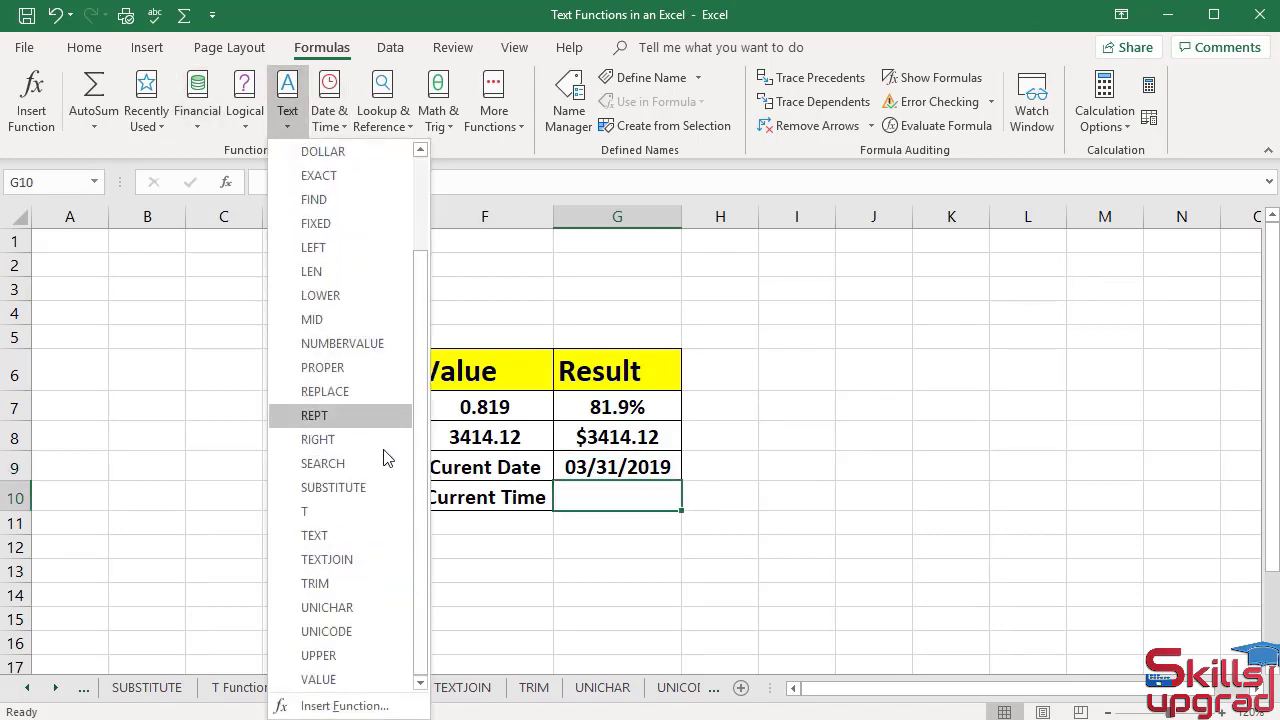
left_click(316, 536)
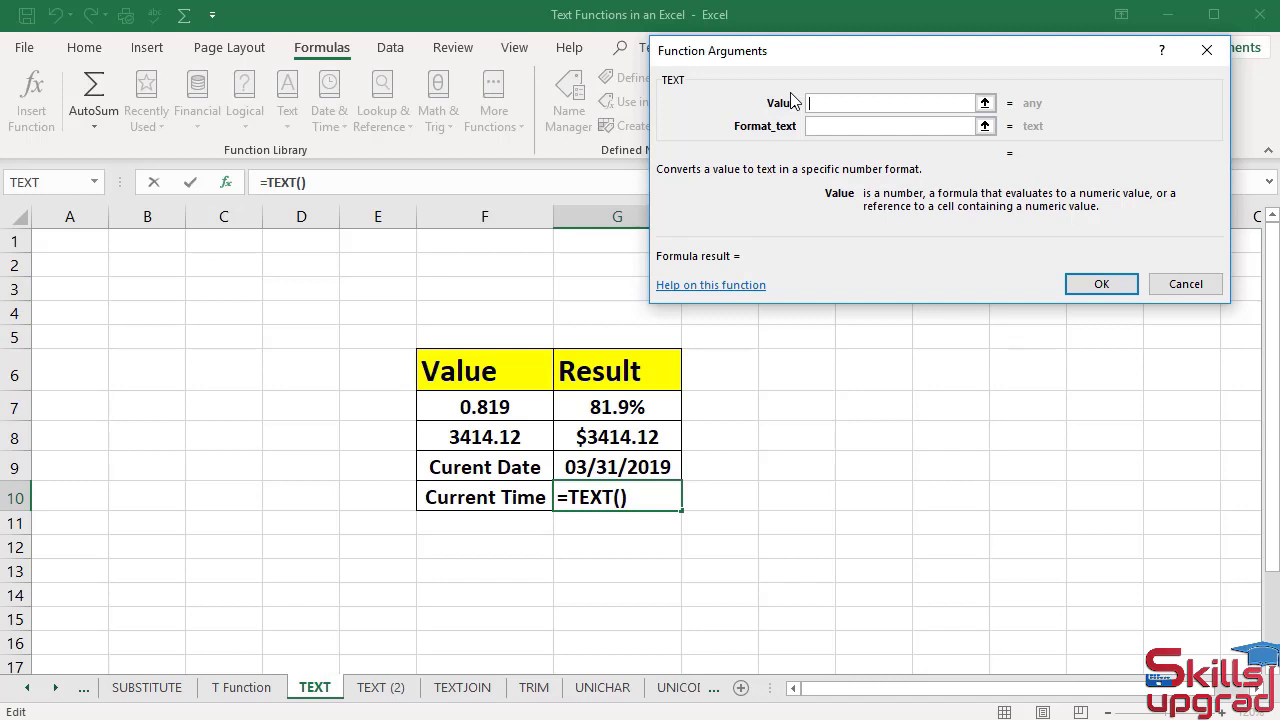
type("NOW()")
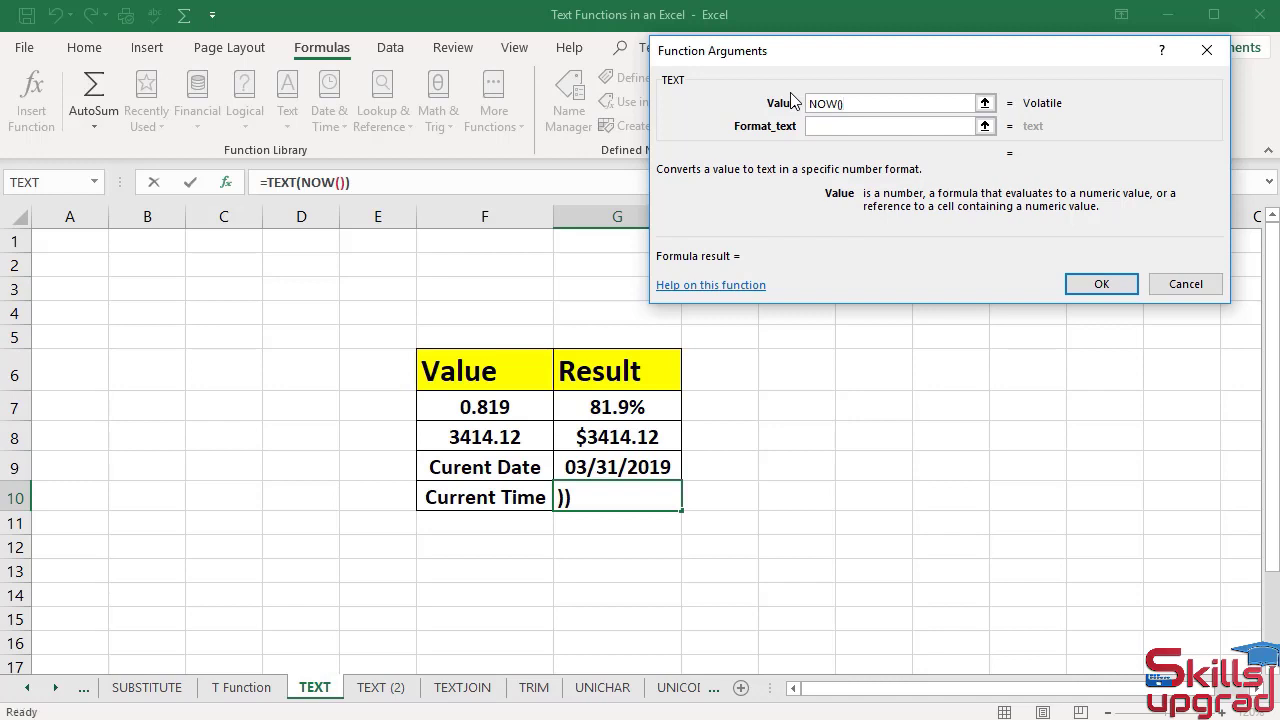
Step: Set the format text of G10's TEXT function to "HH:MM:SS" and enter the formula
key("Tab")
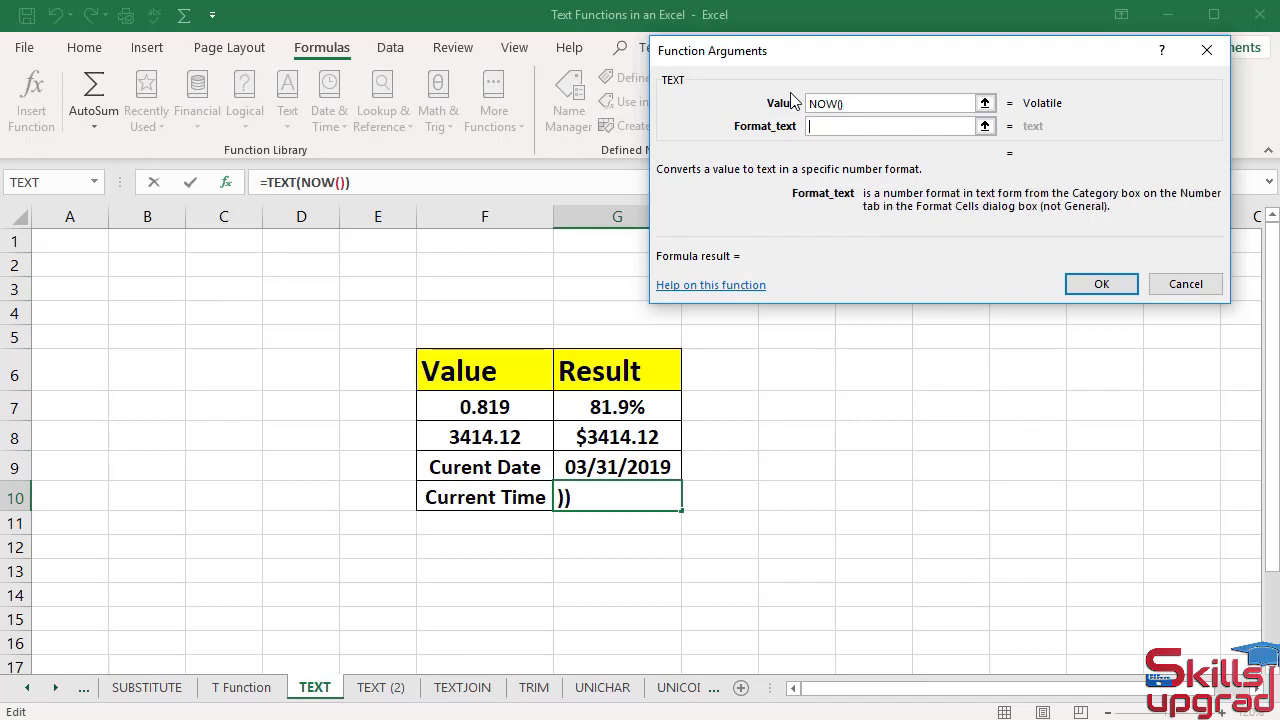
type("\"HH")
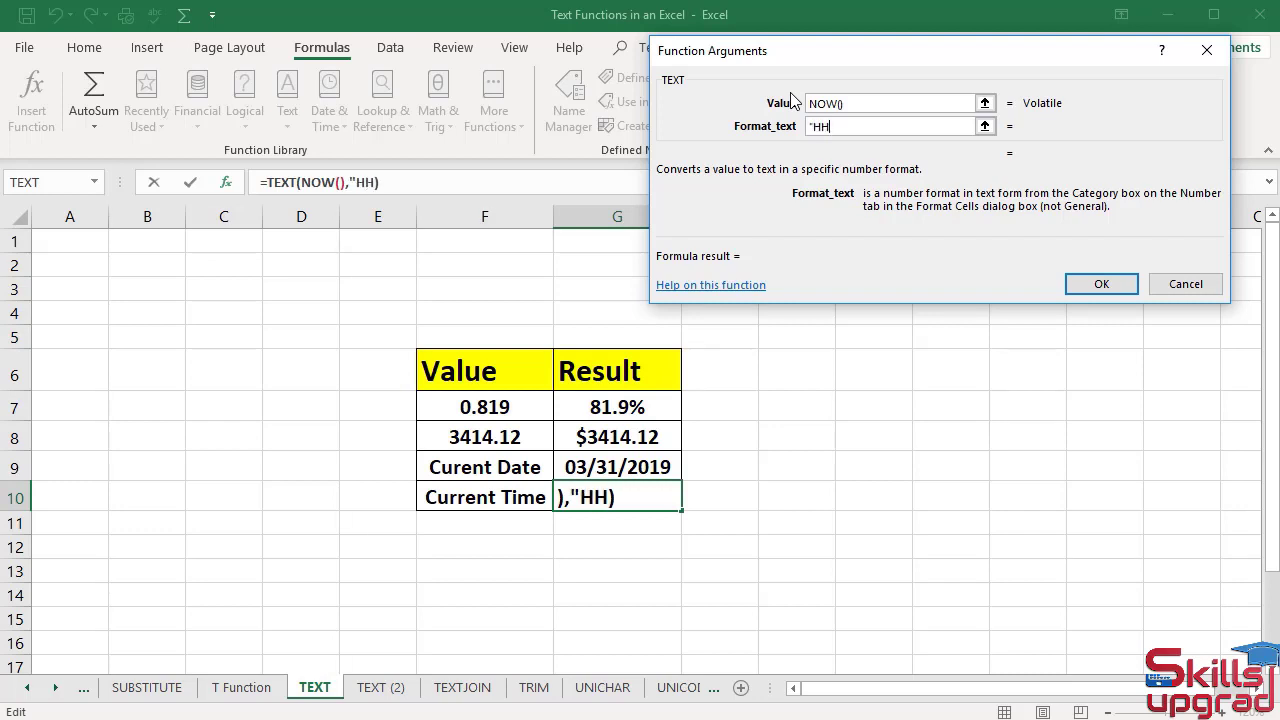
type(":MM")
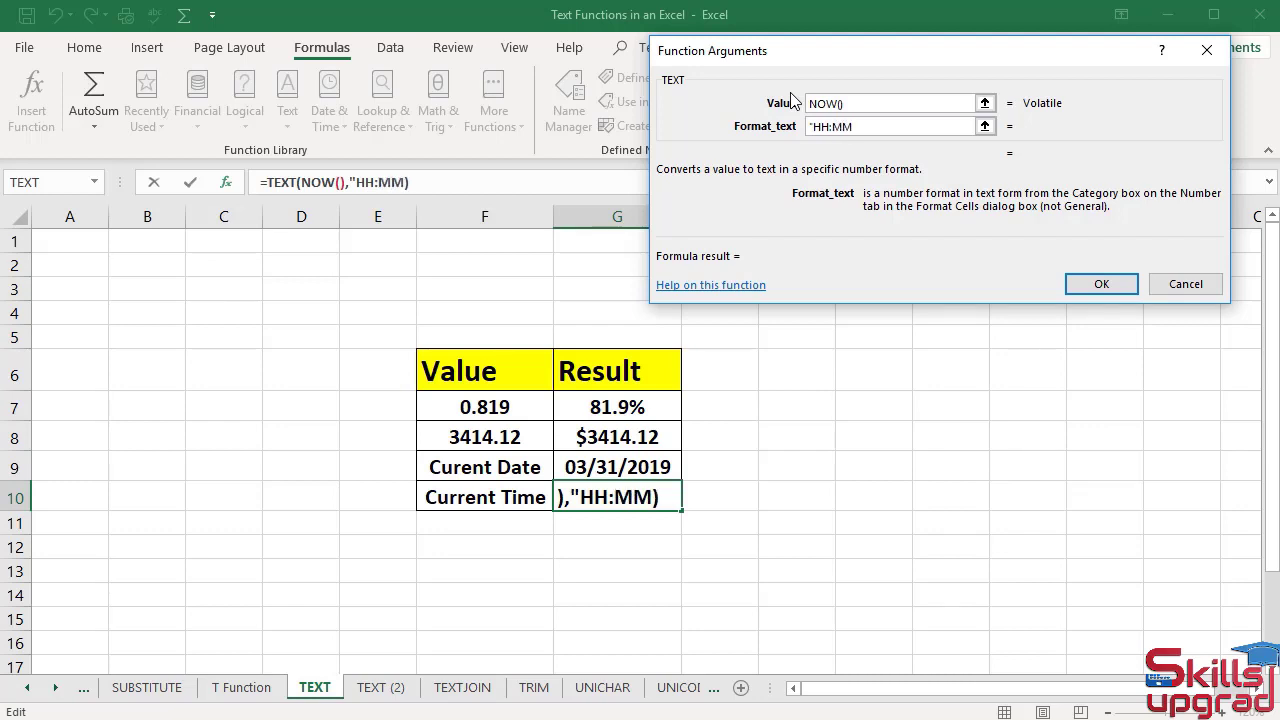
type(":")
type("SS")
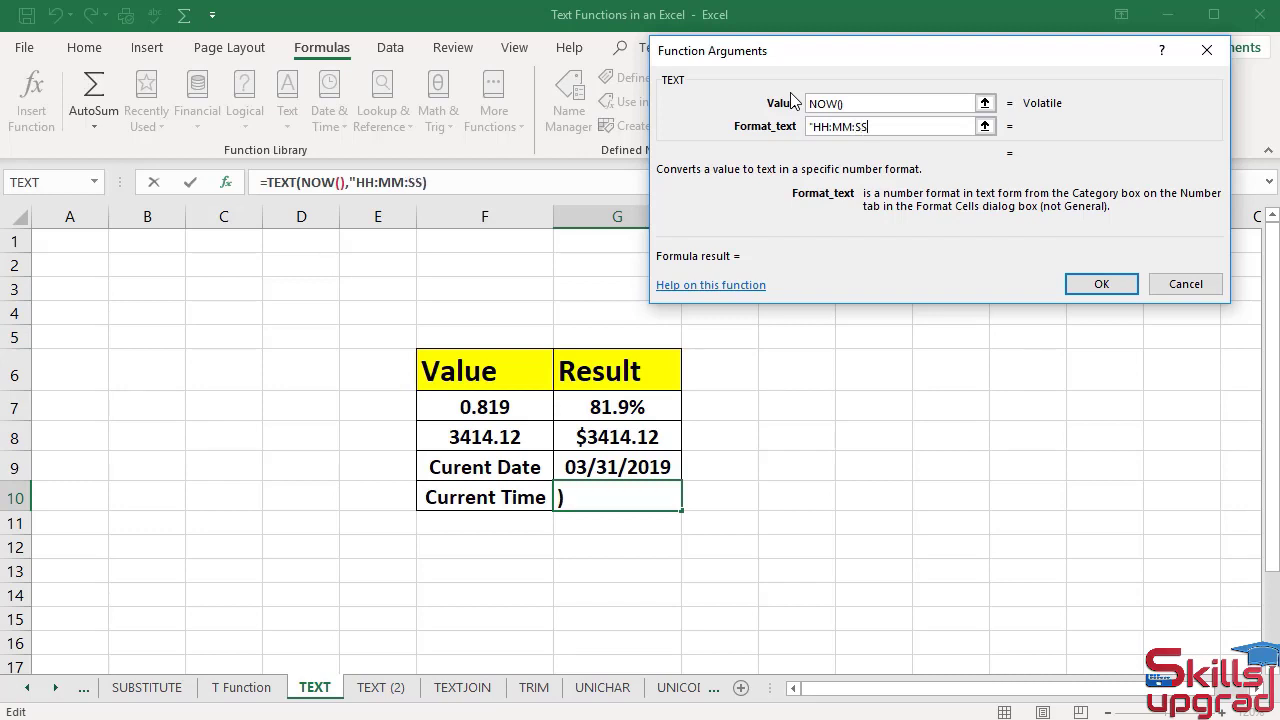
type("\"")
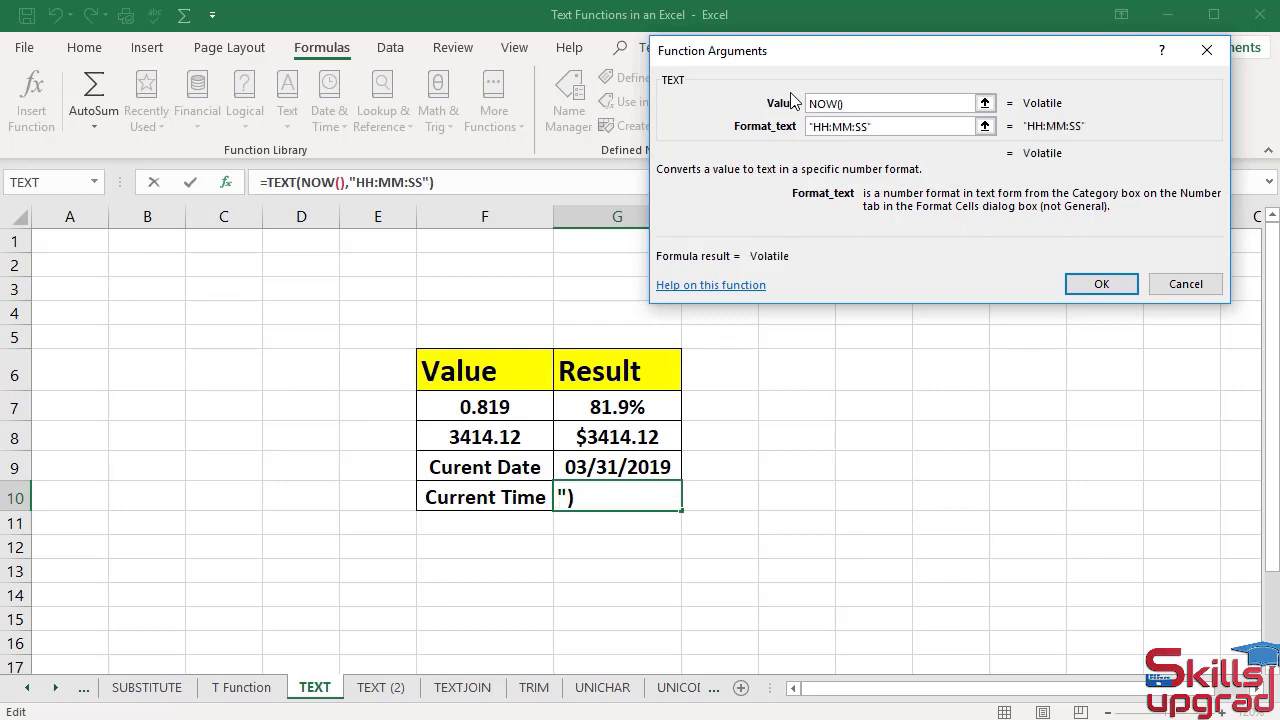
left_click(1098, 284)
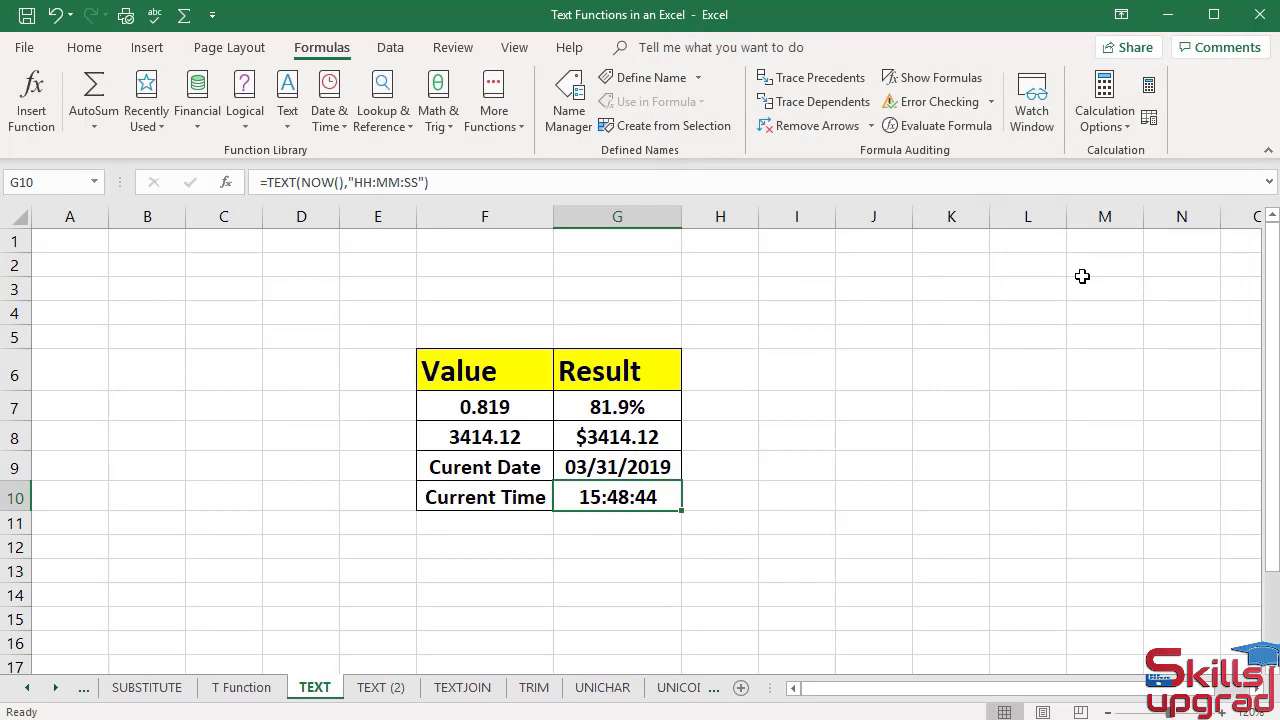
Step: Extend the format text in G10's formula to "HH:MM:SS AM/PM" and enter the edited formula
left_click(419, 182)
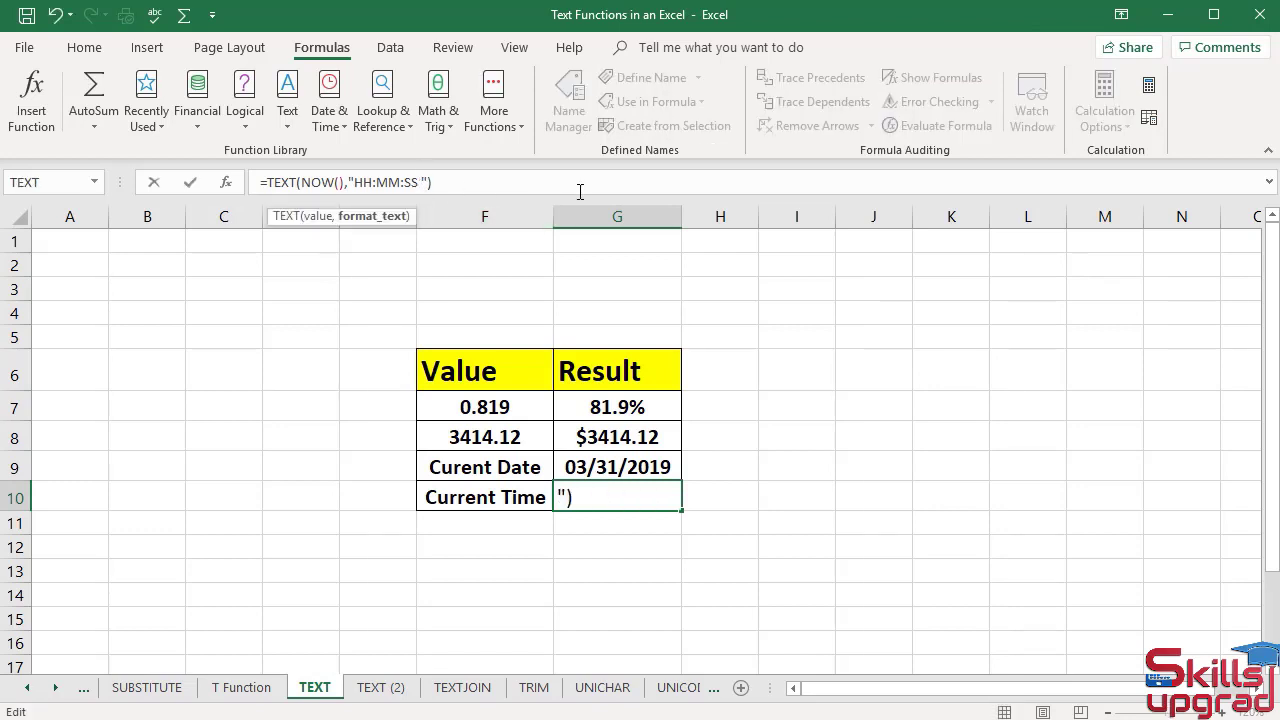
type("AM")
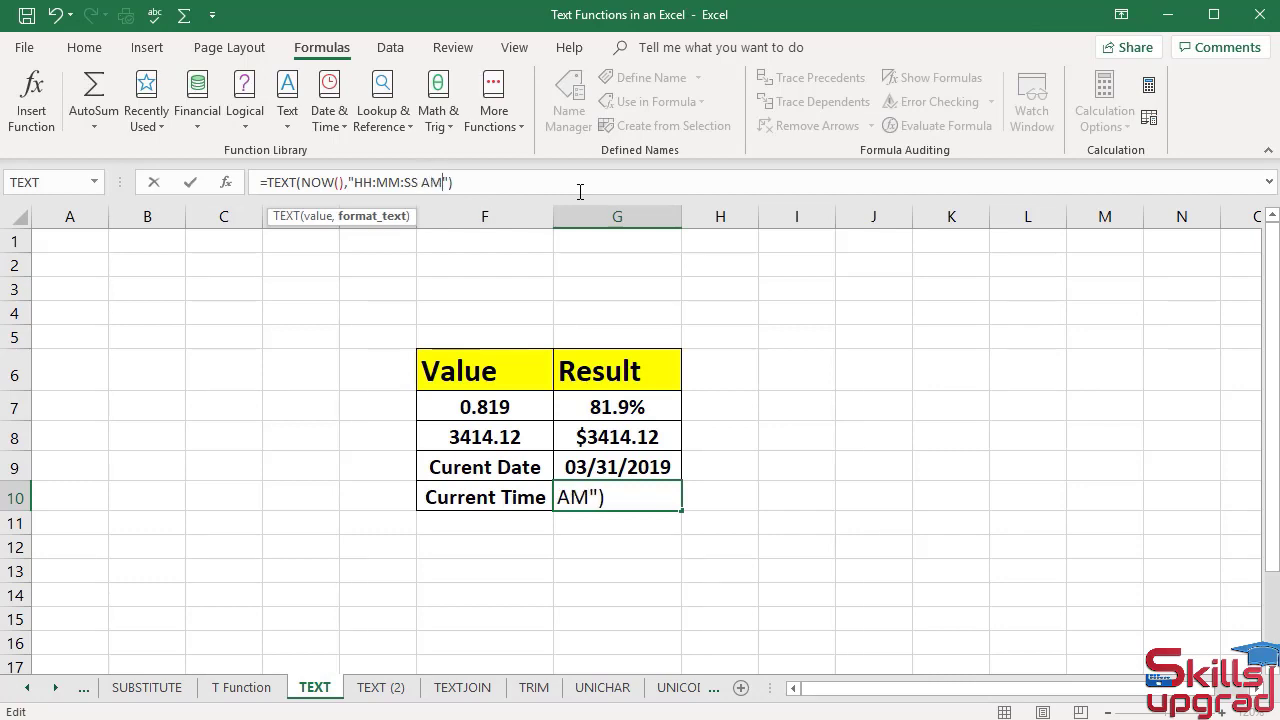
type("/PM")
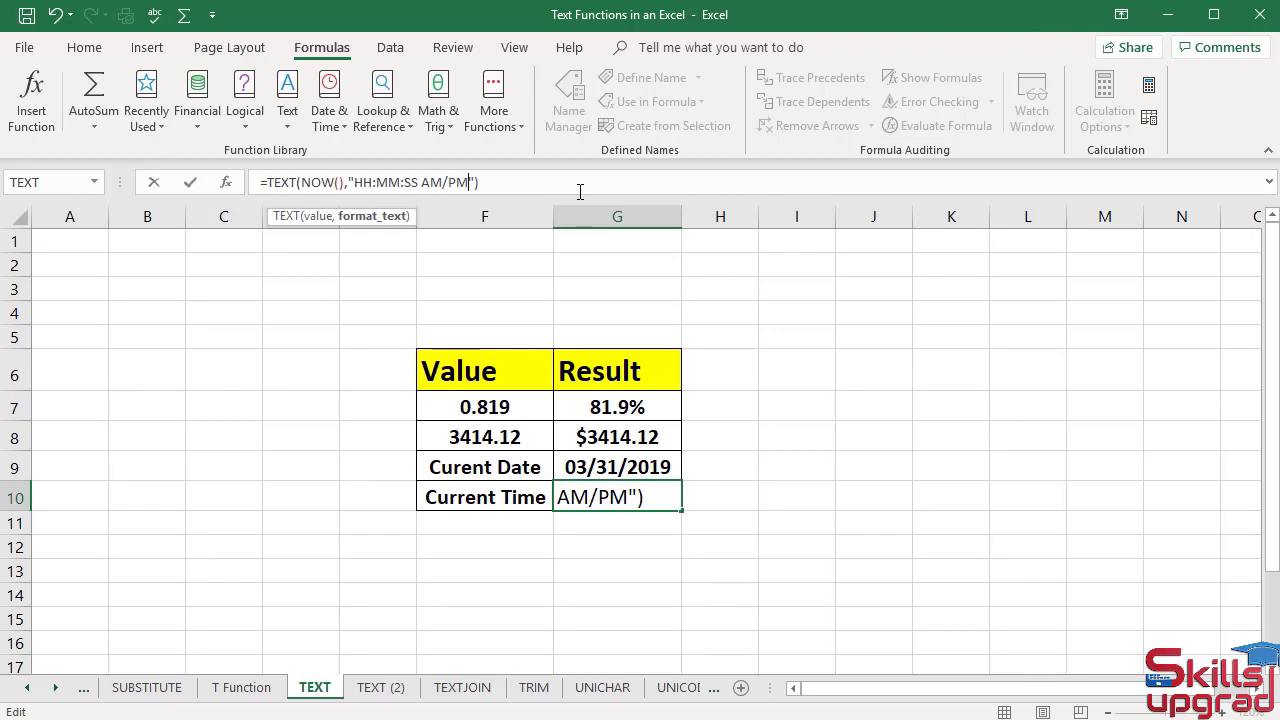
type("\")")
key("Return")
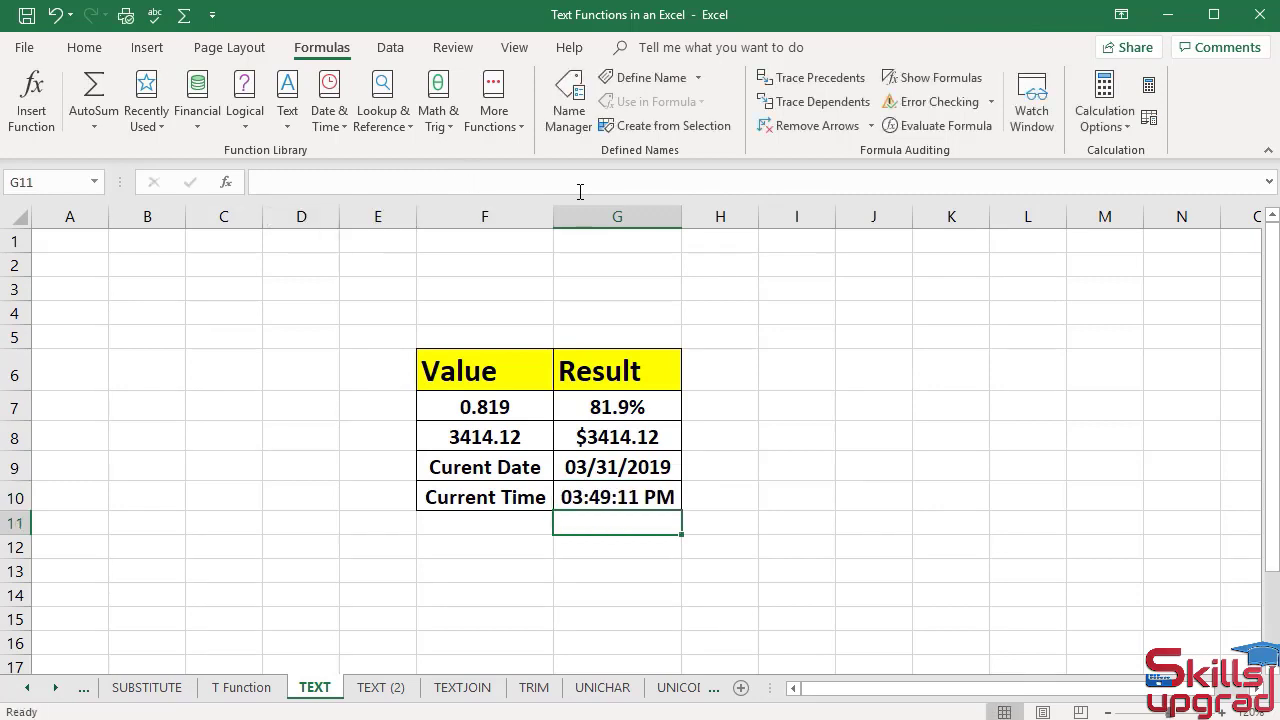